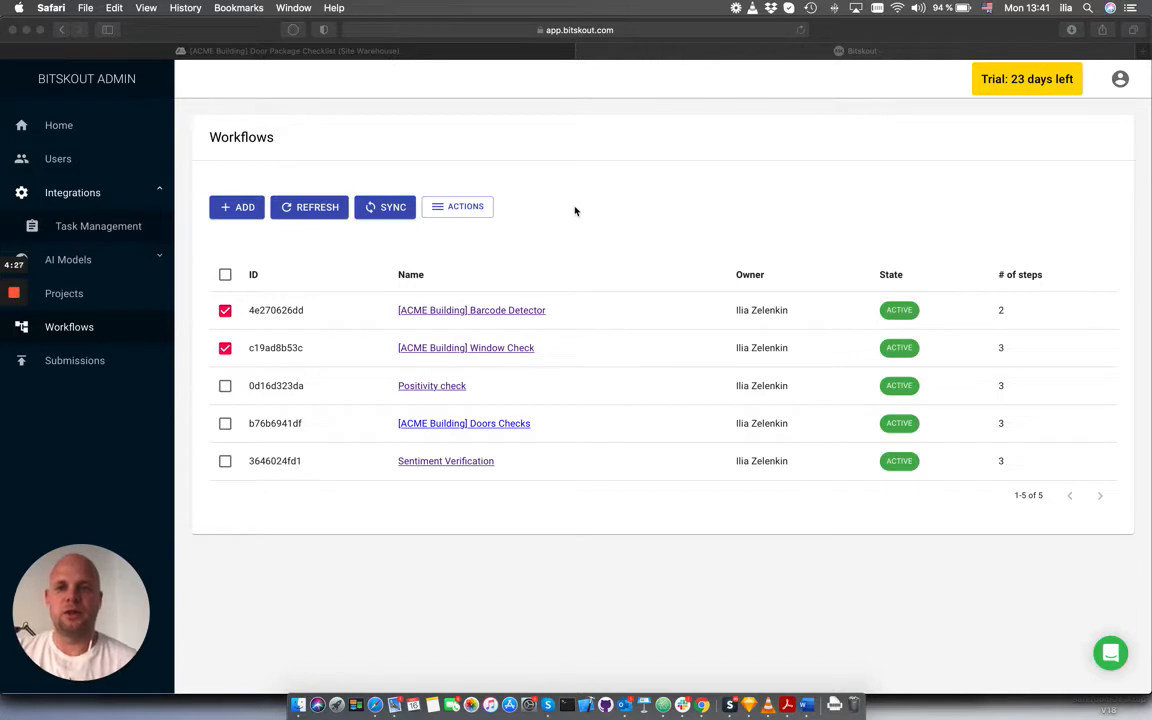
Open the [ACME Building] Deliveries Checklist (Site Warehouse) form from its copied link in a new browser tab
{"action": "left_click", "coordinate": [325, 50]}
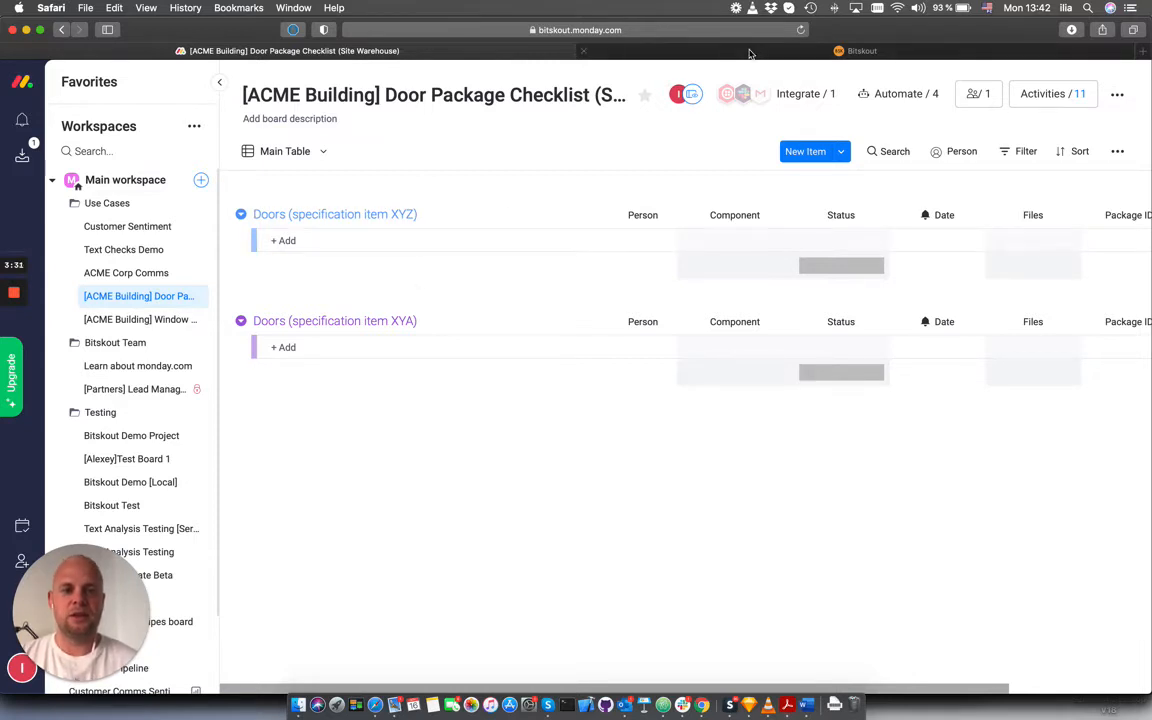
{"action": "left_click", "coordinate": [1148, 55]}
{"action": "key", "text": "super+v"}
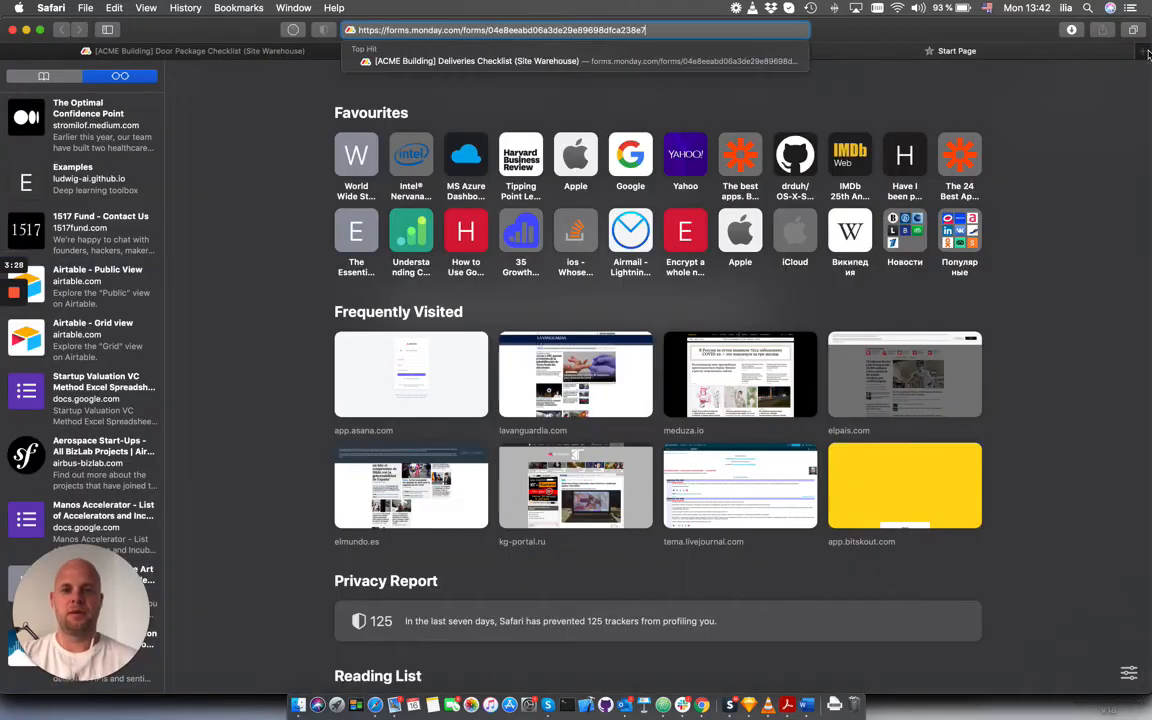
{"action": "key", "text": "Return"}
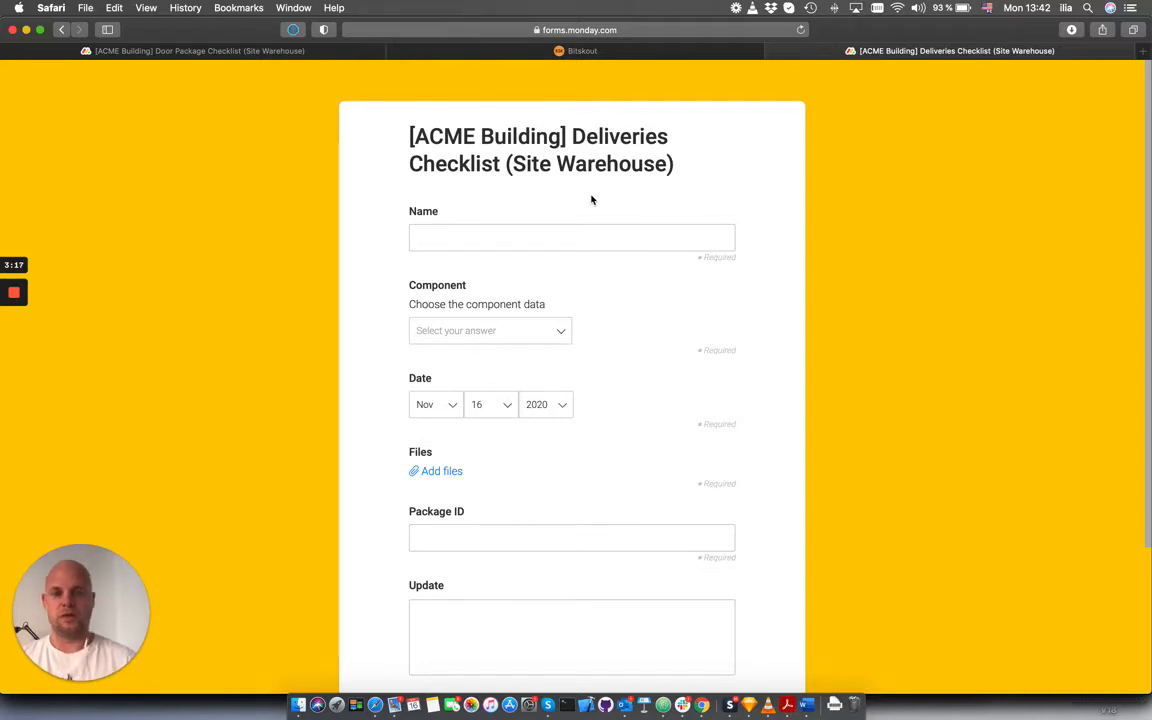
Fill in the form's name as Door and choose Door as the component
{"action": "left_click", "coordinate": [548, 241]}
{"action": "type", "text": "Do"}
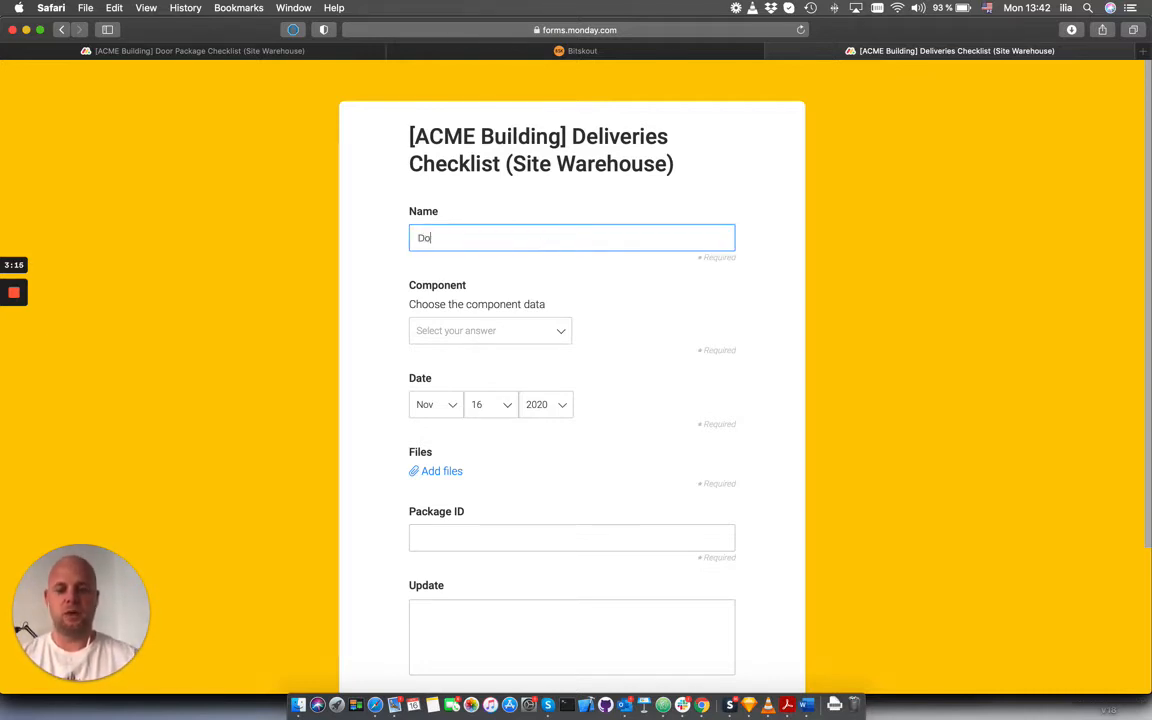
{"action": "type", "text": "or"}
{"action": "left_click", "coordinate": [535, 336]}
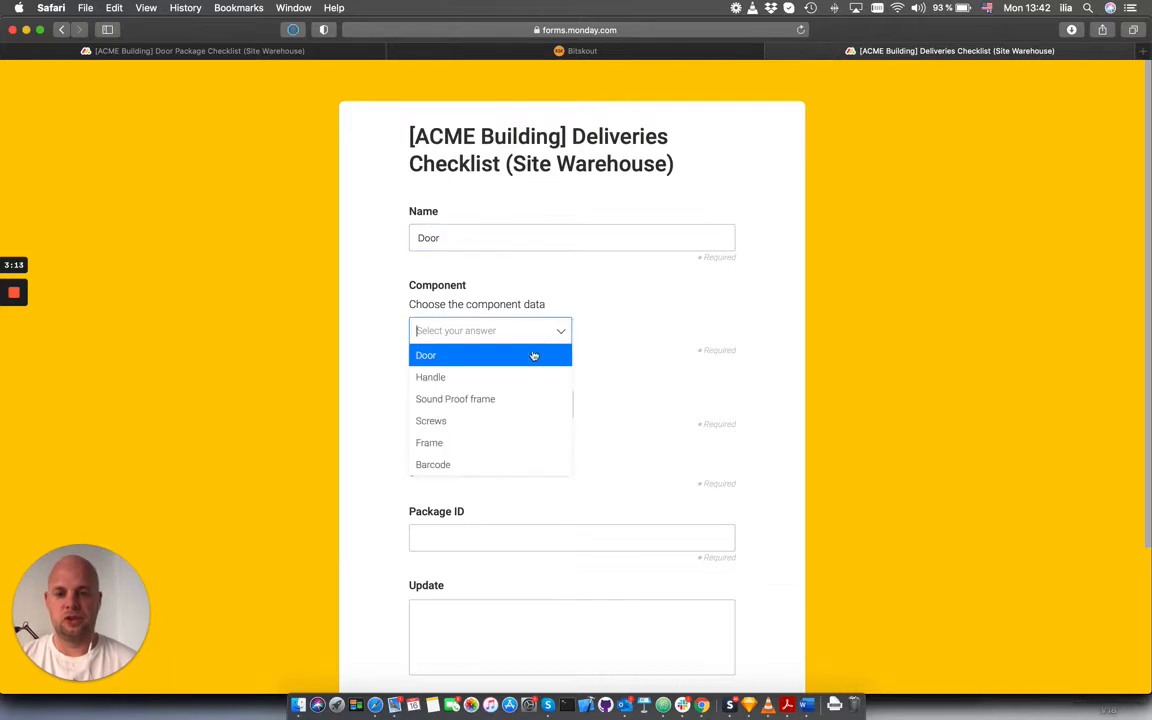
{"action": "left_click", "coordinate": [534, 356]}
Attach the front-door-with-sidelights photo from the DeliveryExample folder to the form's files
{"action": "scroll", "coordinate": [483, 267], "scroll_direction": "down", "scroll_amount": 4}
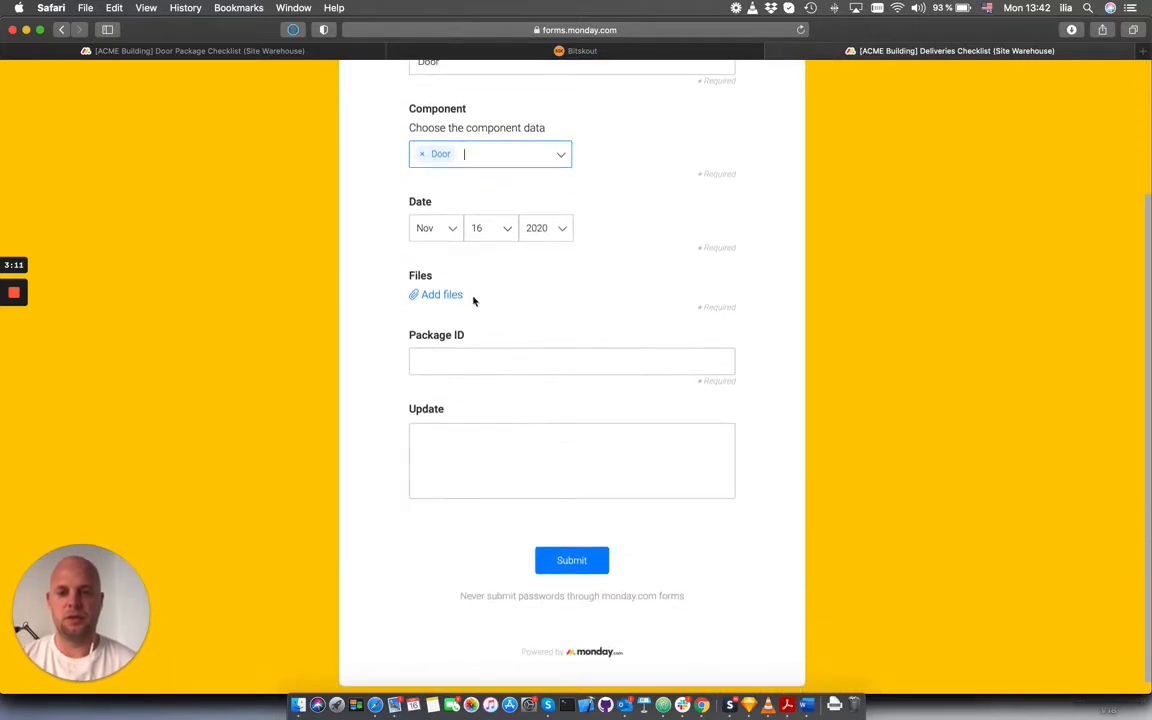
{"action": "left_click", "coordinate": [445, 297]}
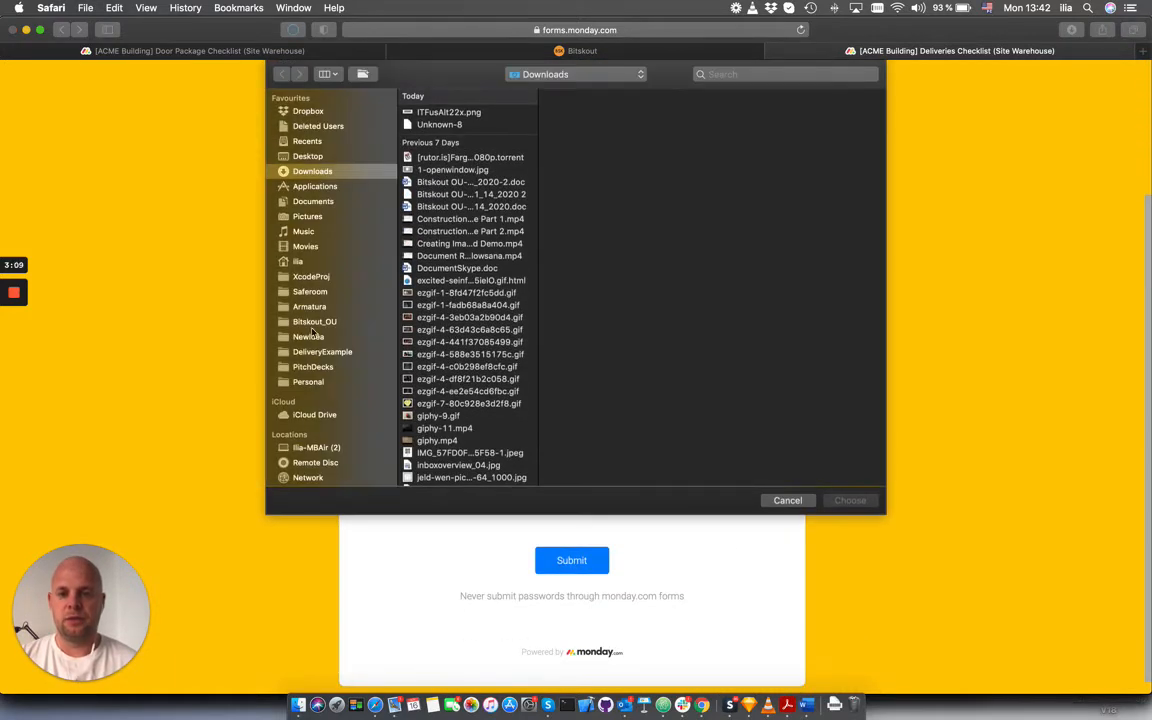
{"action": "left_click", "coordinate": [318, 351]}
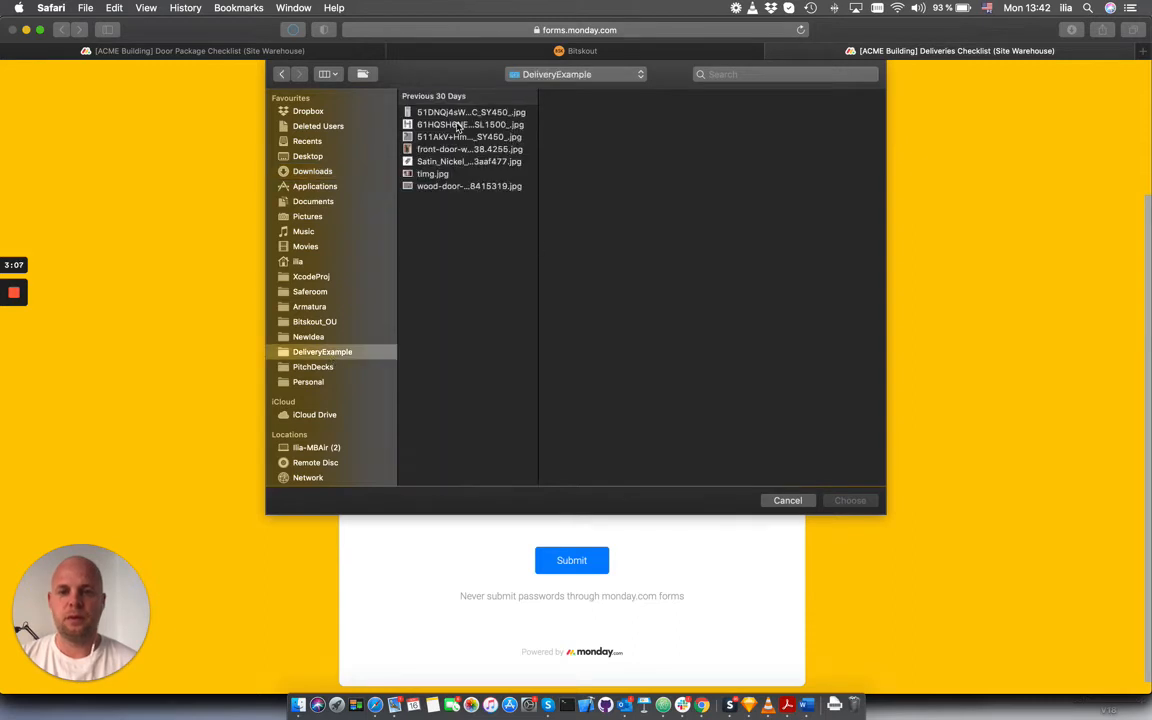
{"action": "left_click", "coordinate": [410, 148]}
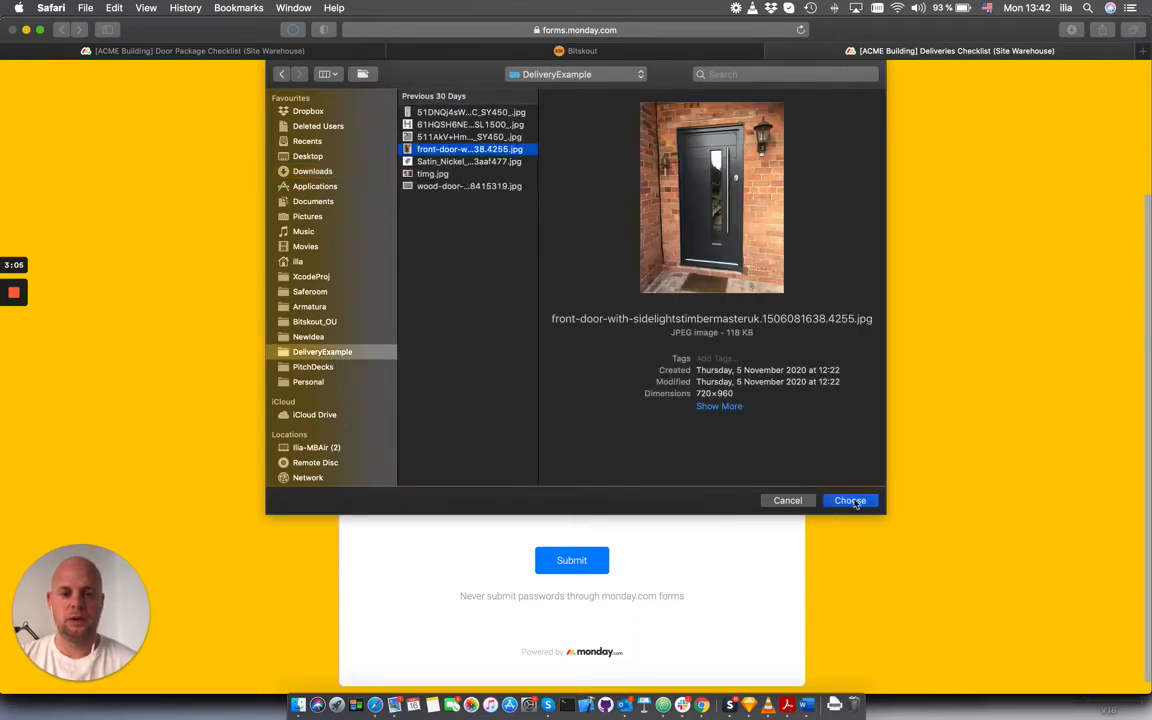
{"action": "left_click", "coordinate": [852, 501]}
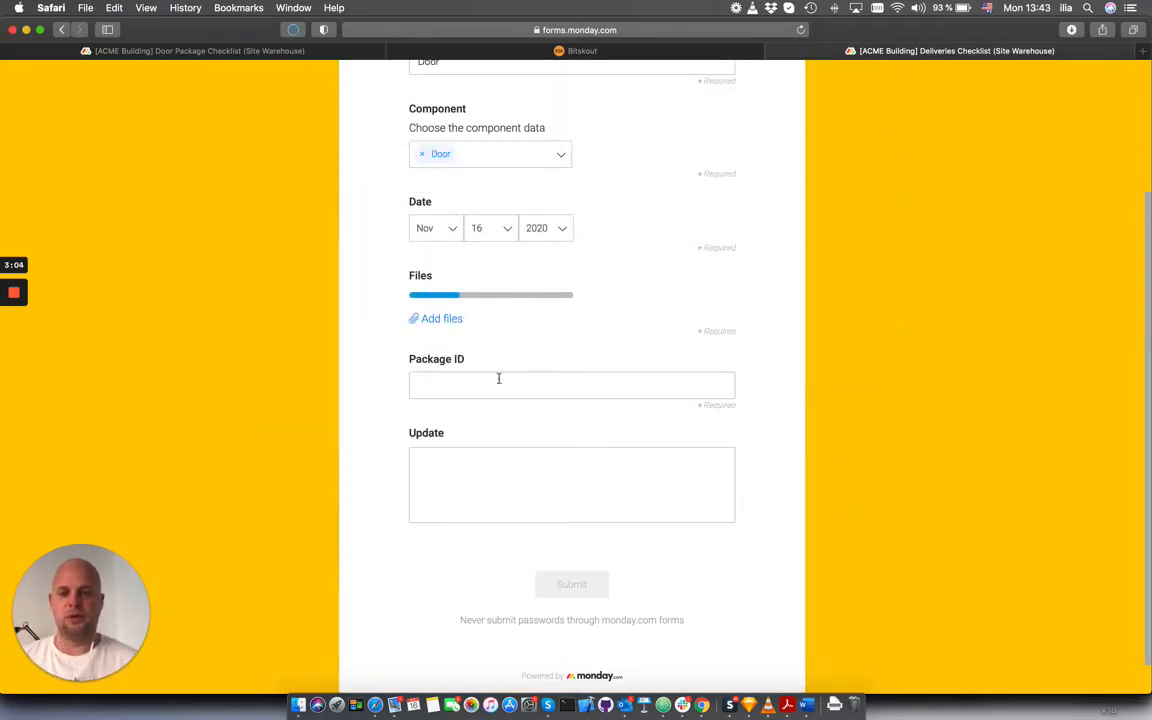
Complete the form with package ID 1874736 and the update "Door from package 1874736", and submit it
{"action": "left_click", "coordinate": [502, 390]}
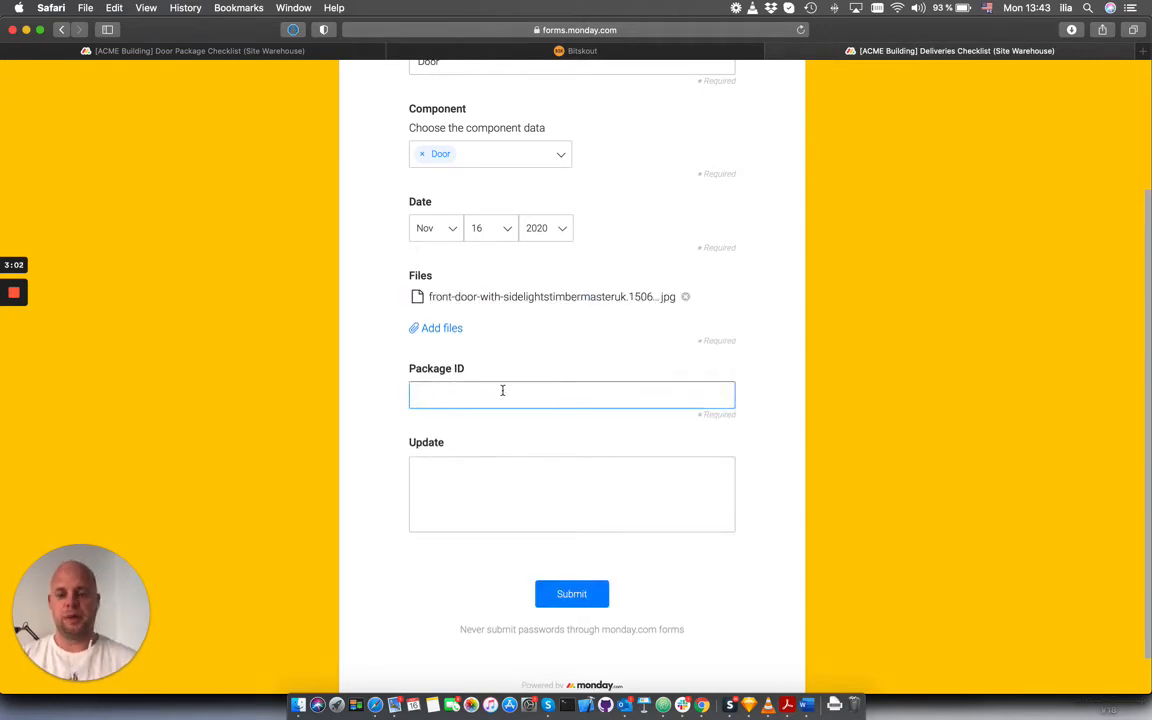
{"action": "type", "text": "1874736"}
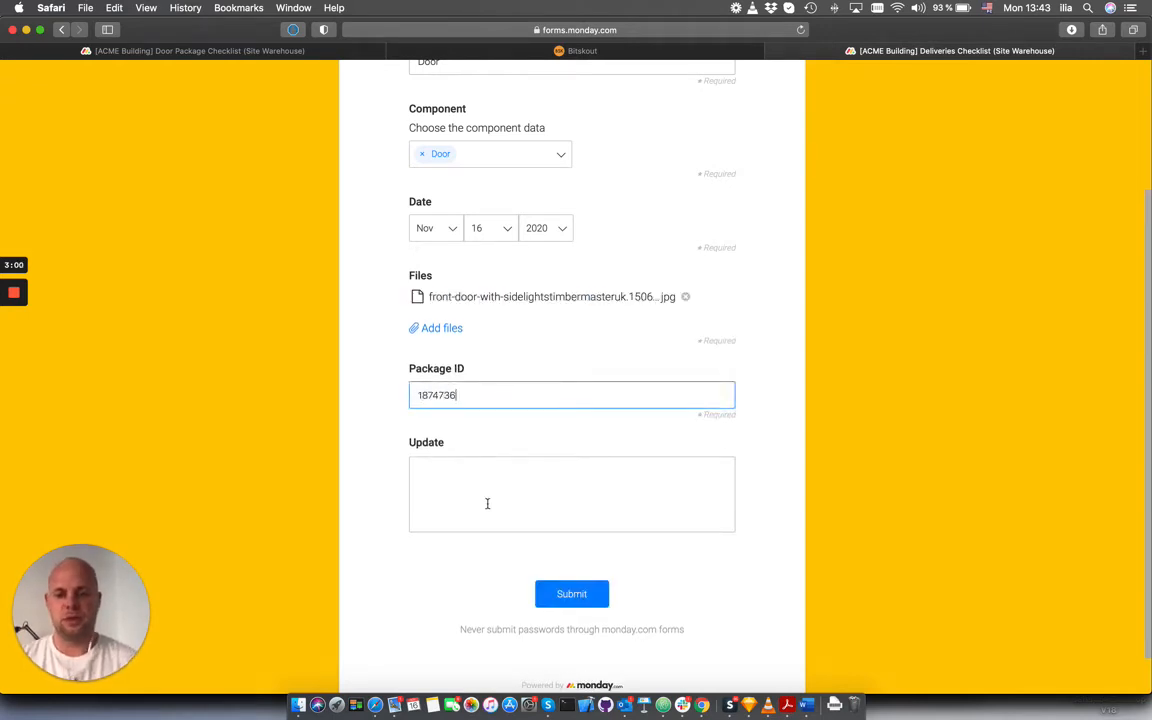
{"action": "left_click", "coordinate": [487, 503]}
{"action": "type", "text": "Door from"}
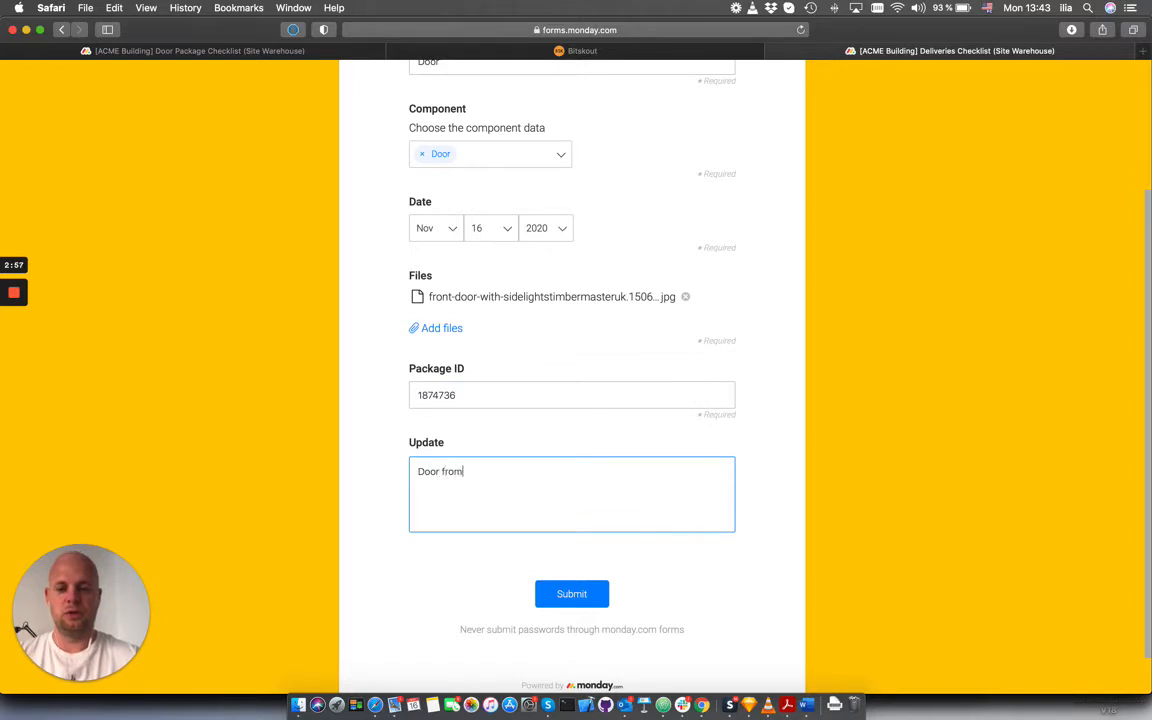
{"action": "type", "text": " package"}
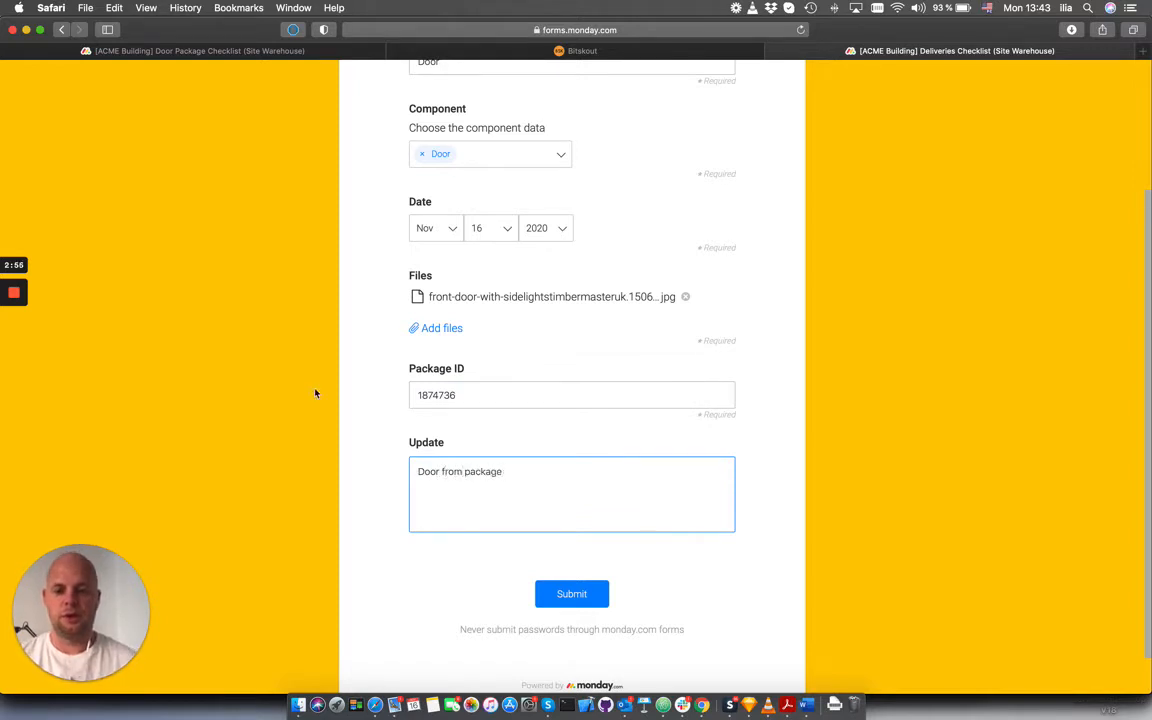
{"action": "left_click_drag", "start_coordinate": [486, 393], "coordinate": [388, 404]}
{"action": "key", "text": "super+c"}
{"action": "left_click", "coordinate": [576, 468]}
{"action": "key", "text": "super+v"}
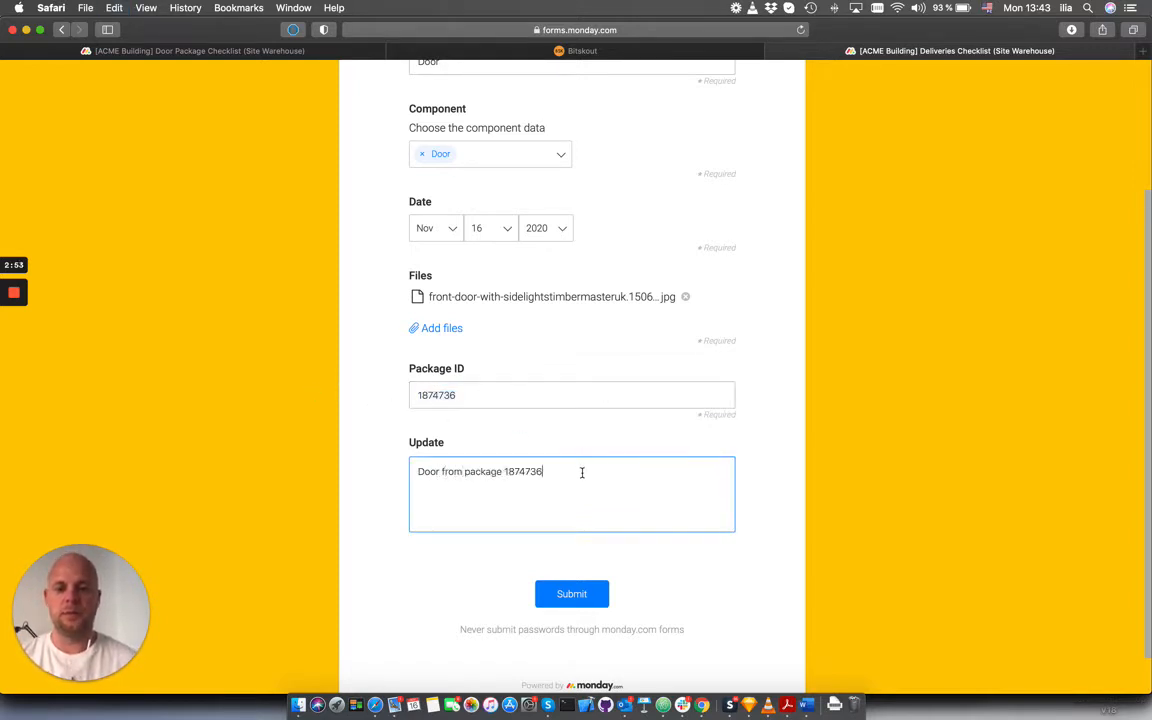
{"action": "left_click", "coordinate": [571, 594]}
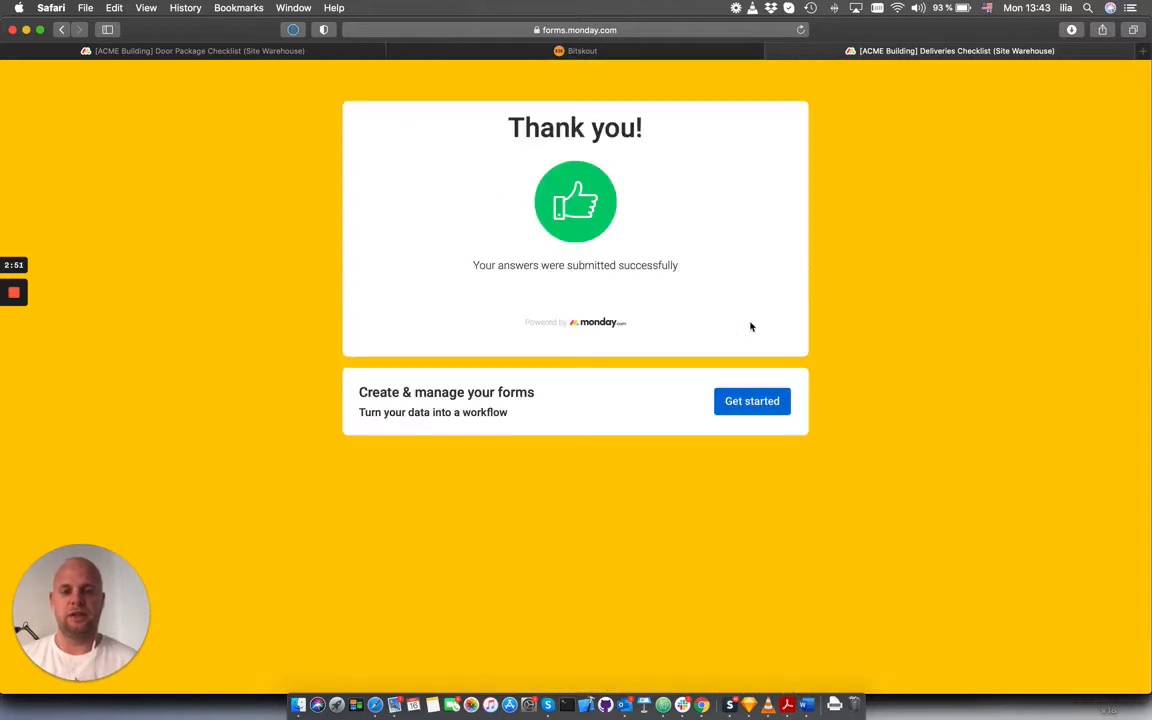
On the Door Package Checklist board, link the Door item to the [ACME Building] Doors Checks workflow and set its status to Validate
{"action": "left_click", "coordinate": [265, 52]}
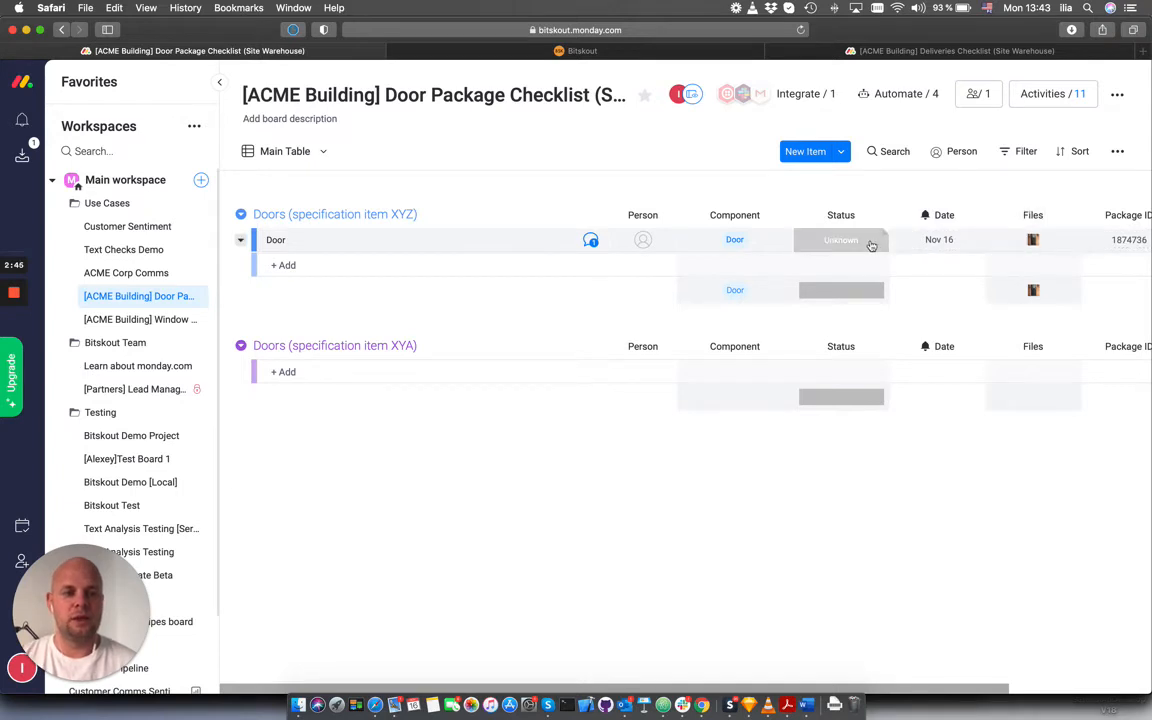
{"action": "scroll", "coordinate": [895, 240], "scroll_direction": "right", "scroll_amount": 5}
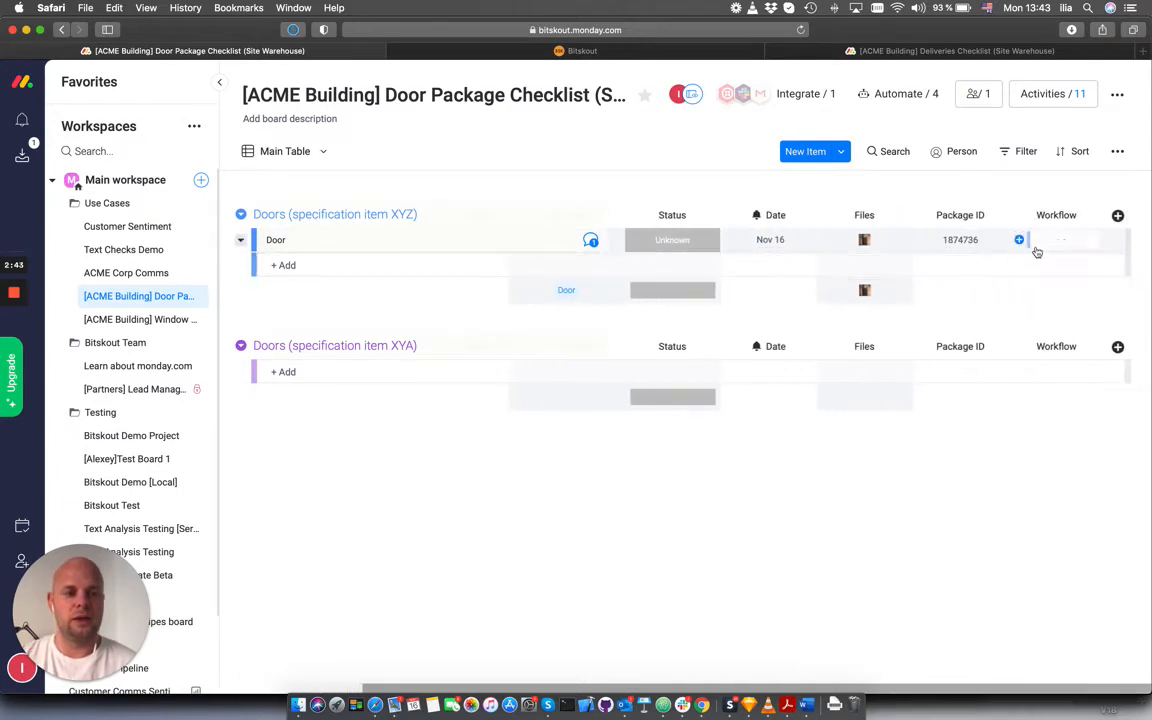
{"action": "left_click", "coordinate": [1048, 244]}
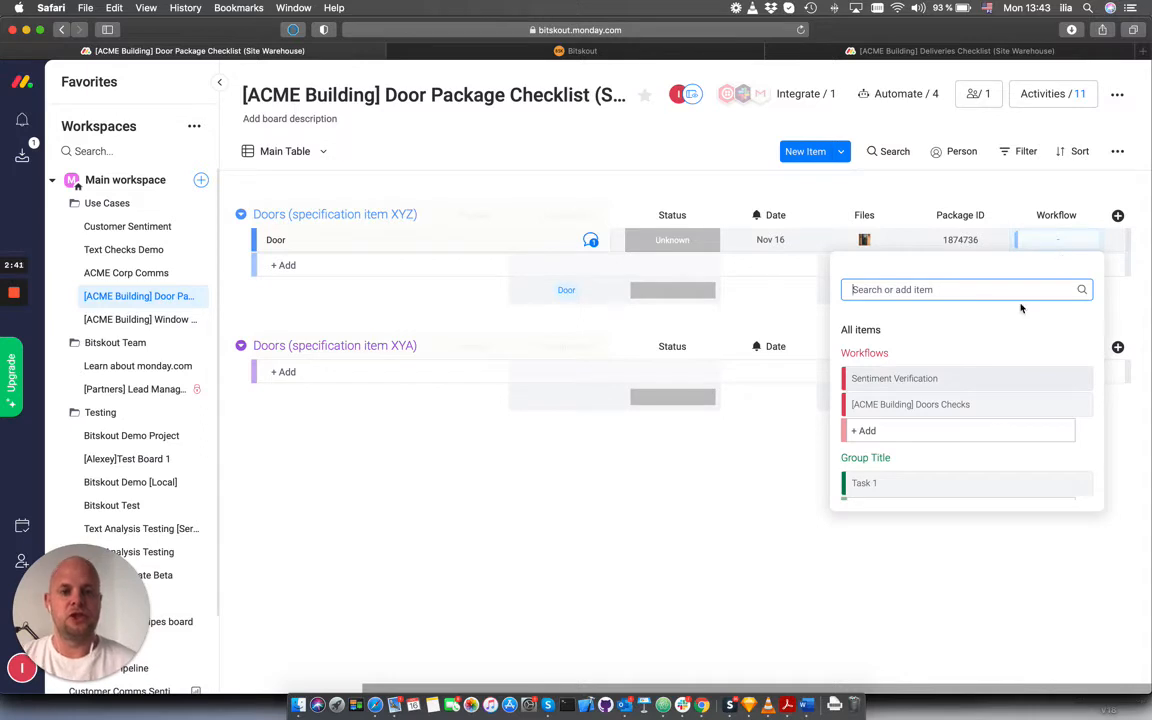
{"action": "left_click", "coordinate": [980, 406]}
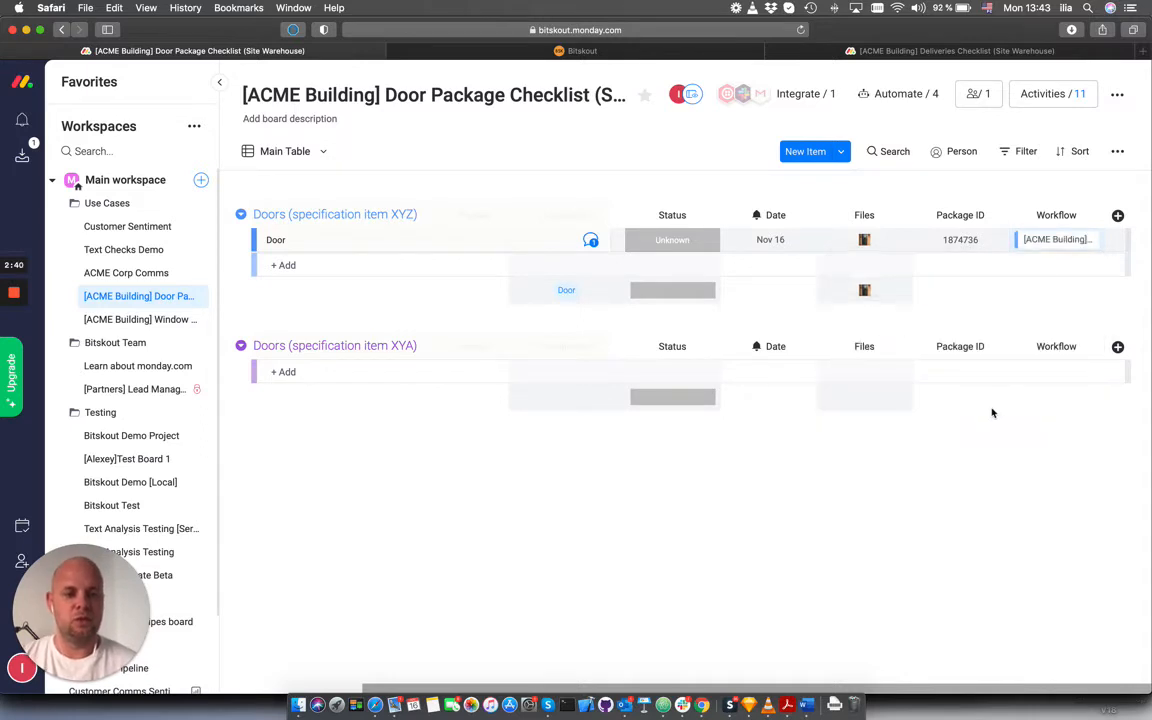
{"action": "left_click", "coordinate": [705, 242]}
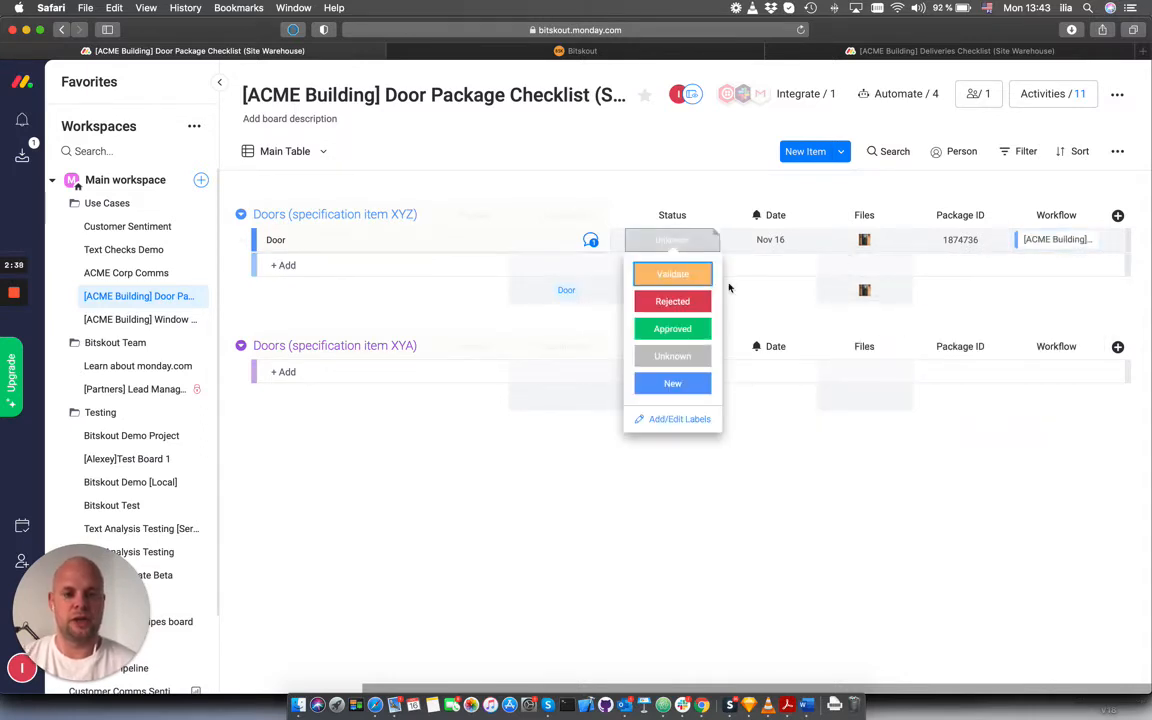
{"action": "left_click", "coordinate": [672, 274]}
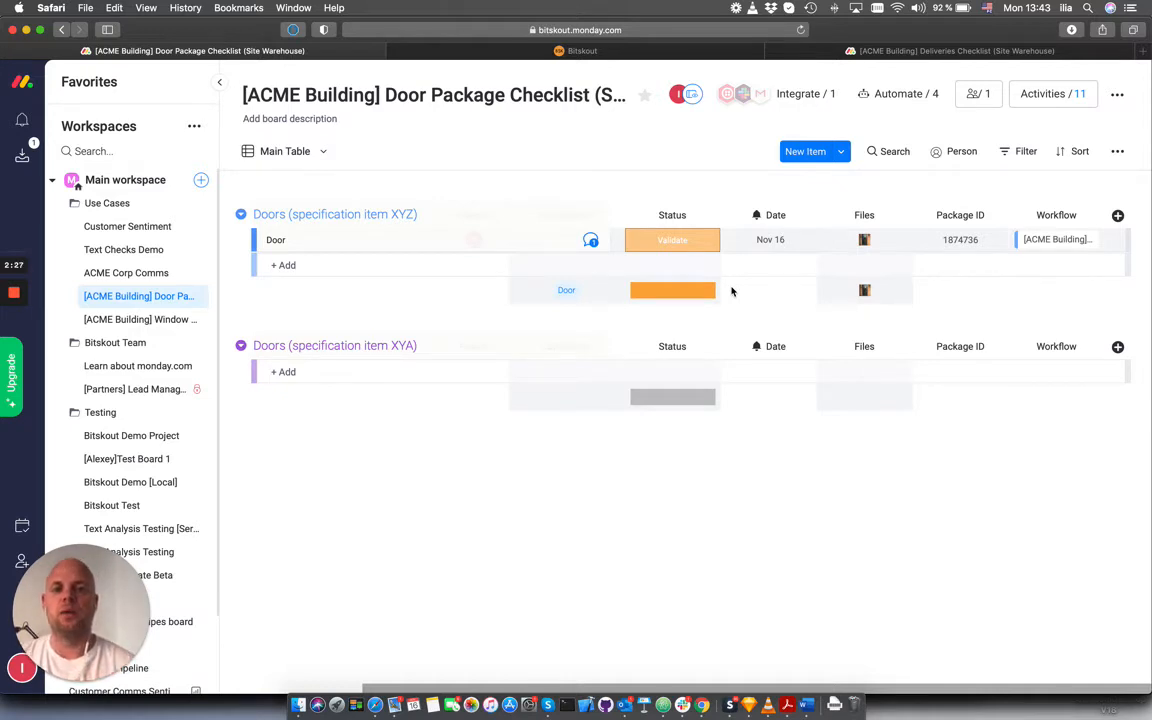
Switch to Bitskout and review the image, AI validation and output blocks of the [ACME Building] Doors Checks workflow
{"action": "left_click", "coordinate": [594, 51]}
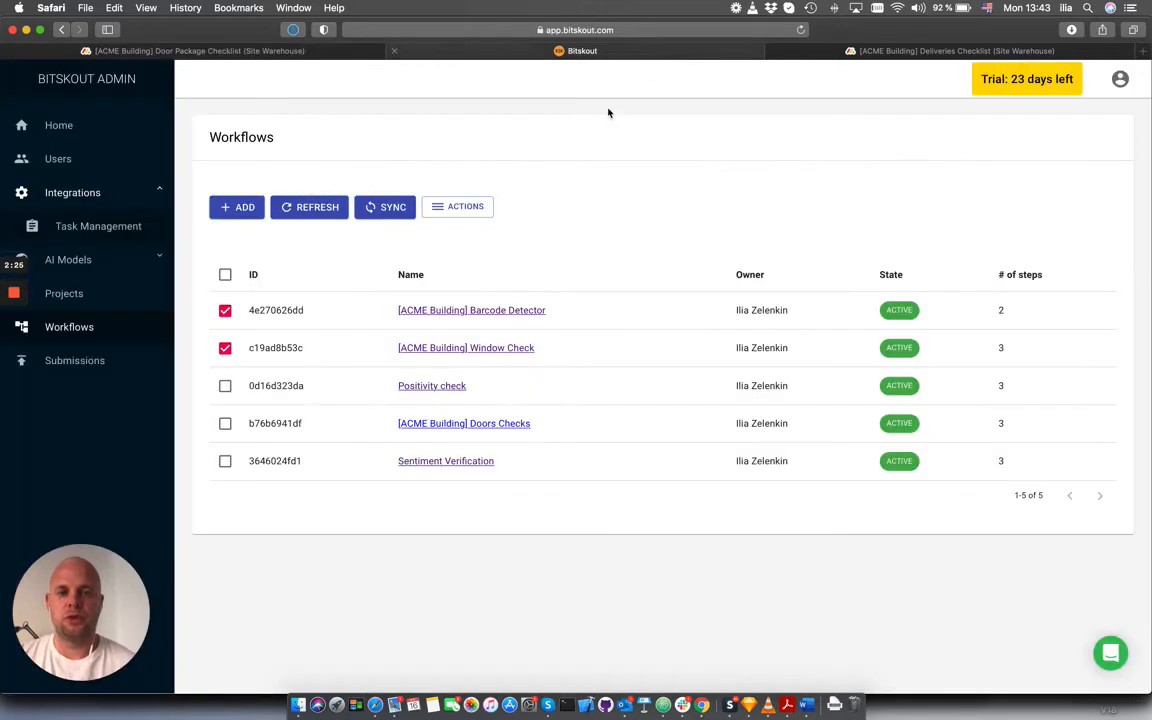
{"action": "left_click", "coordinate": [479, 426]}
{"action": "scroll", "coordinate": [450, 393], "scroll_direction": "down", "scroll_amount": 5}
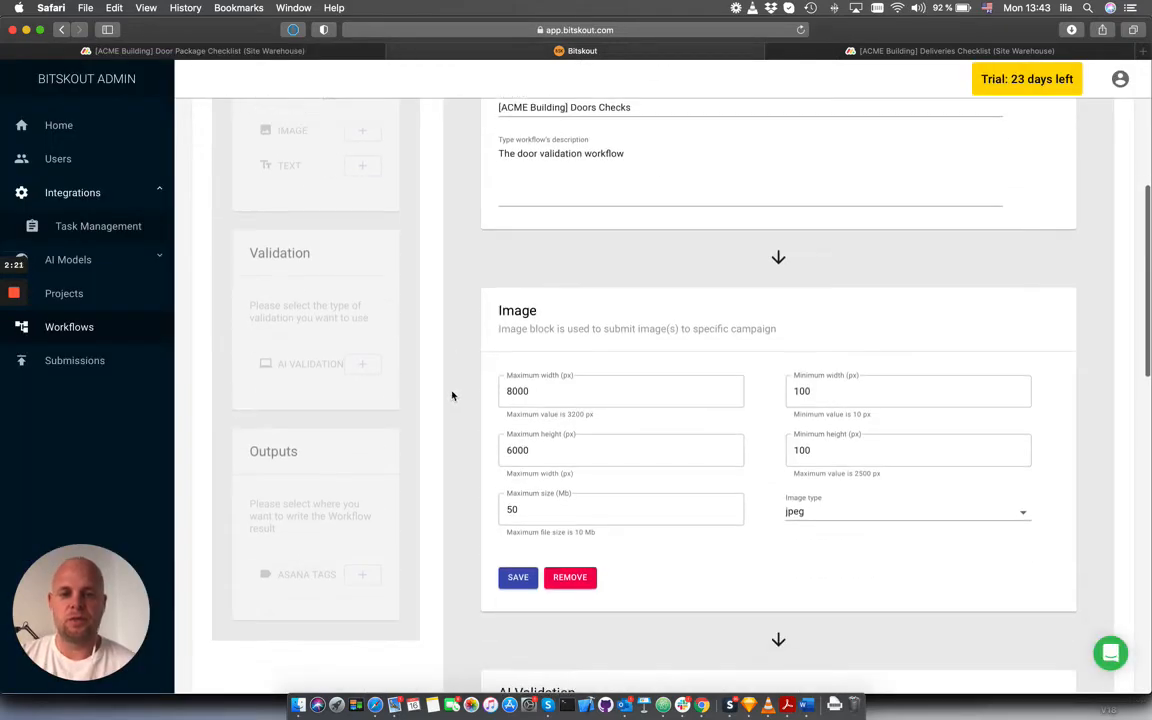
{"action": "scroll", "coordinate": [520, 350], "scroll_direction": "down", "scroll_amount": 3}
{"action": "scroll", "coordinate": [692, 296], "scroll_direction": "down", "scroll_amount": 5}
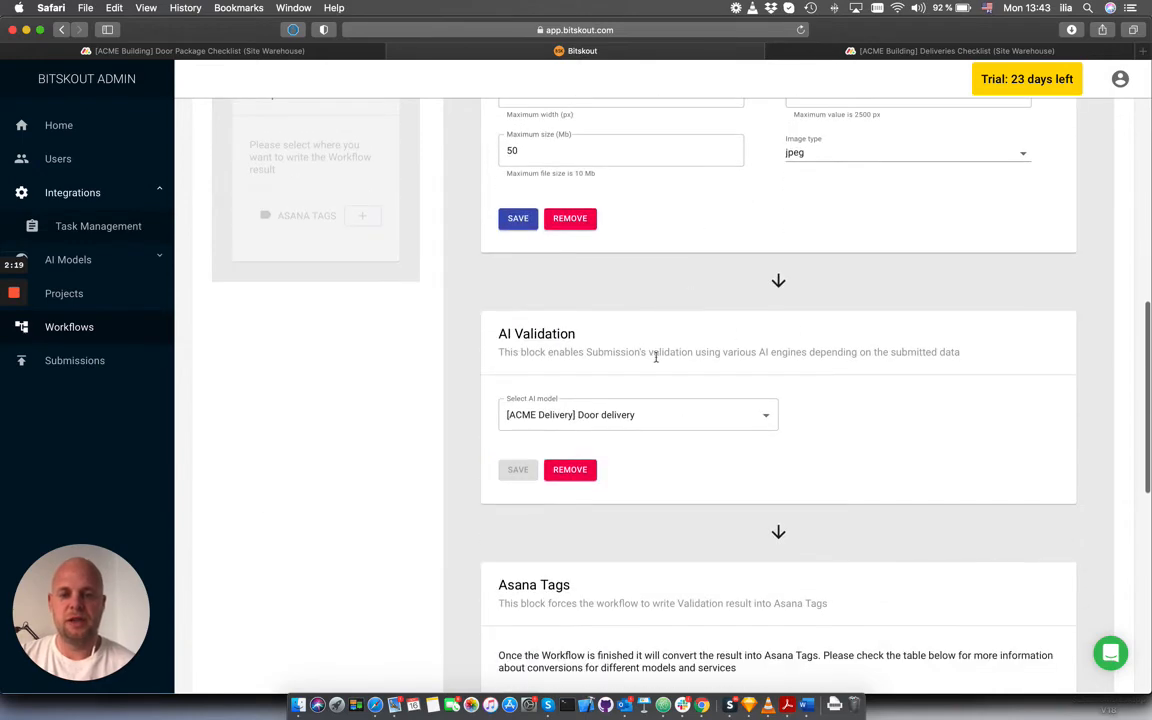
{"action": "scroll", "coordinate": [656, 356], "scroll_direction": "down", "scroll_amount": 2}
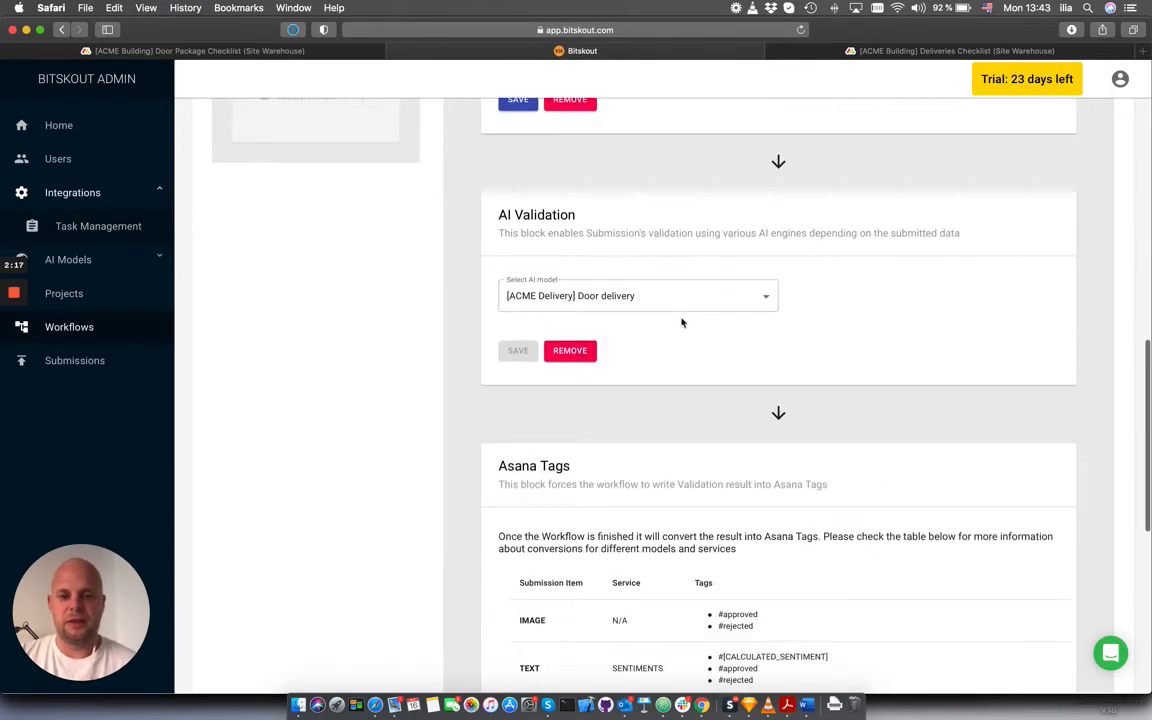
{"action": "scroll", "coordinate": [686, 342], "scroll_direction": "down", "scroll_amount": 5}
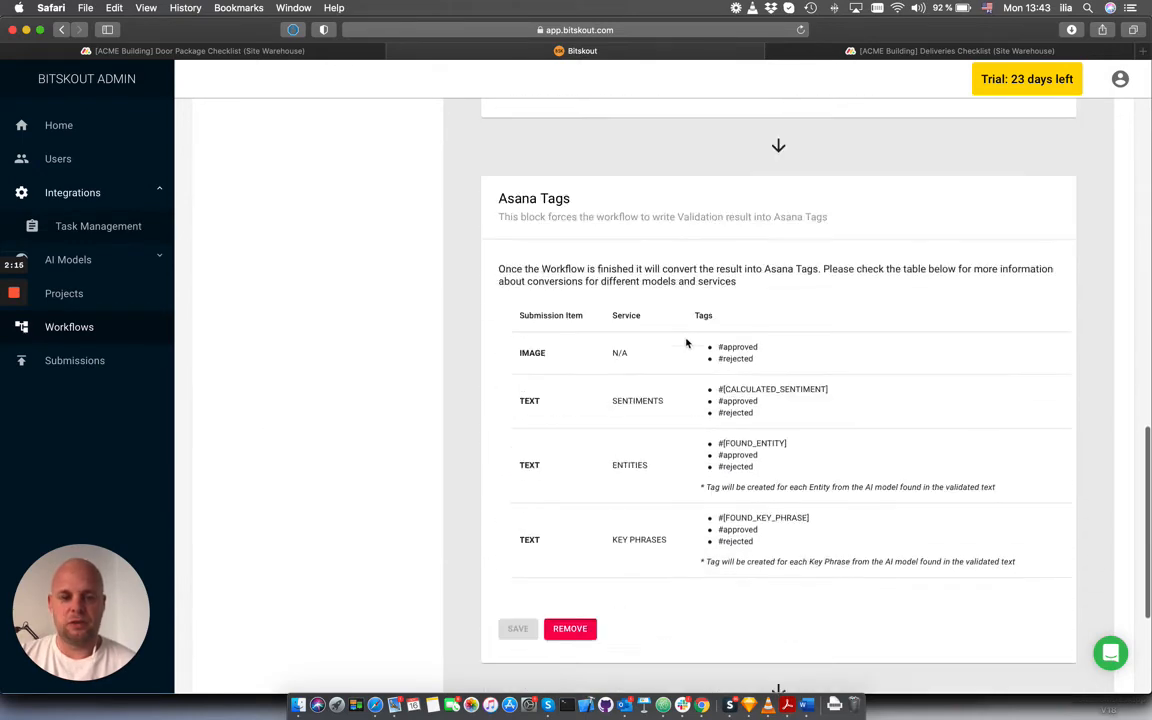
{"action": "scroll", "coordinate": [686, 342], "scroll_direction": "down", "scroll_amount": 4}
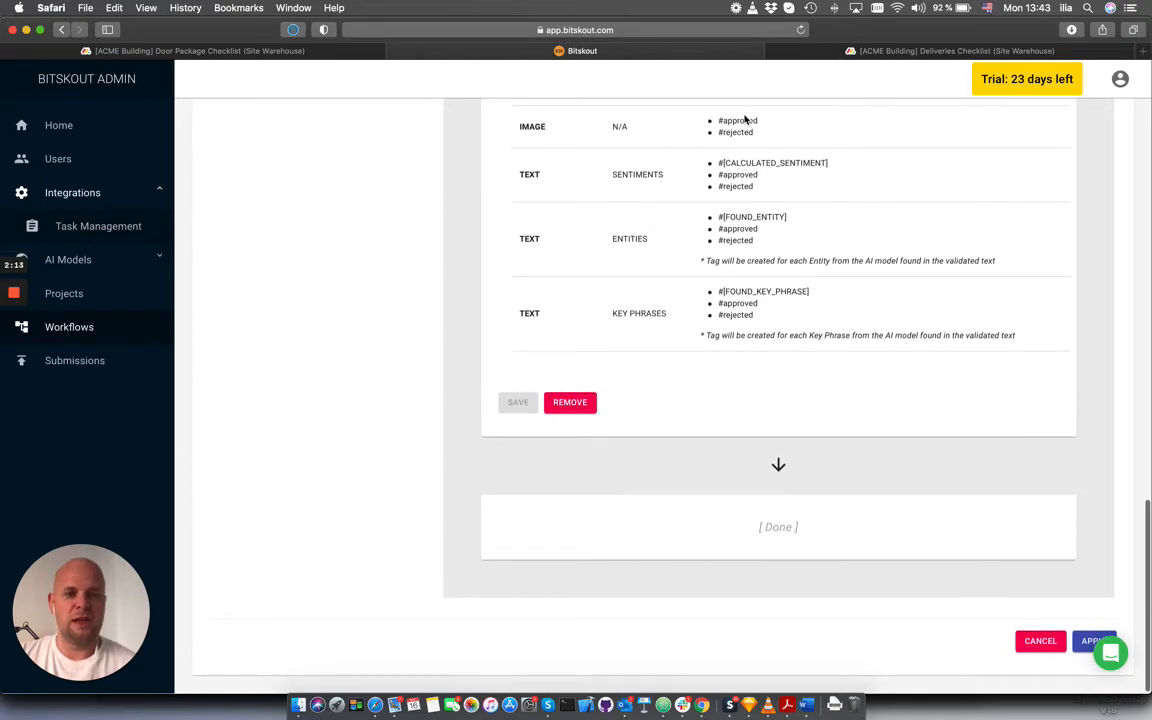
Return to the Door Package Checklist board and check the Door item's validation status
{"action": "left_click", "coordinate": [268, 52]}
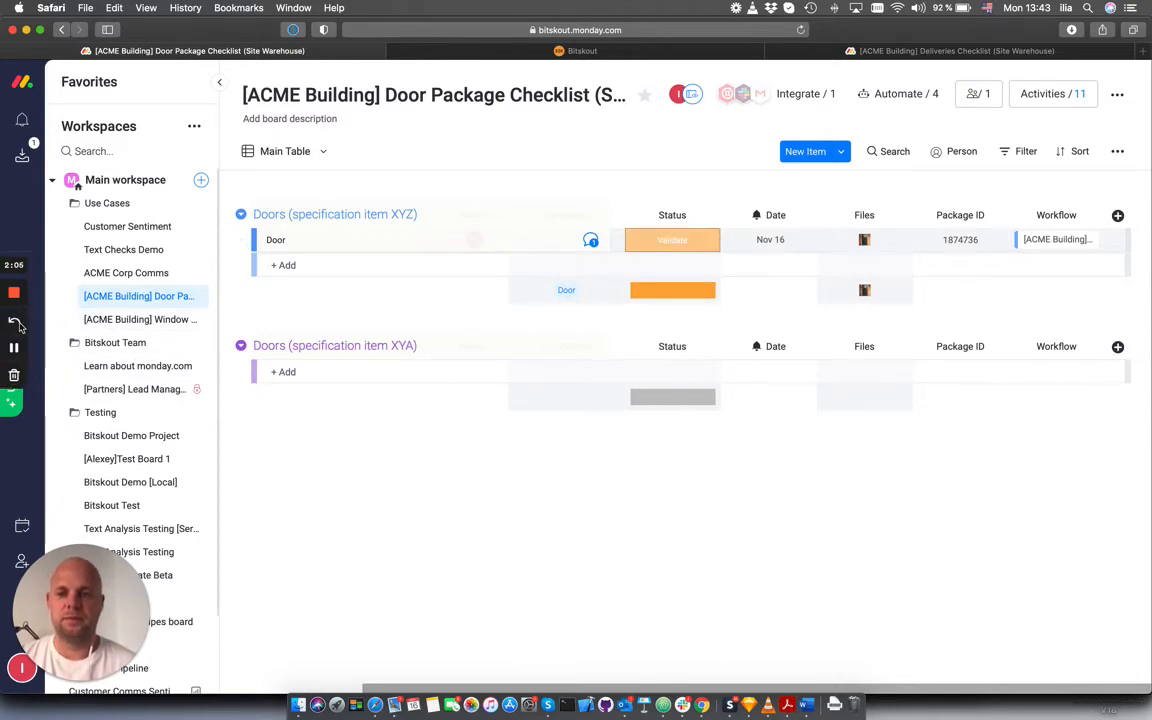
{"action": "left_click", "coordinate": [493, 238]}
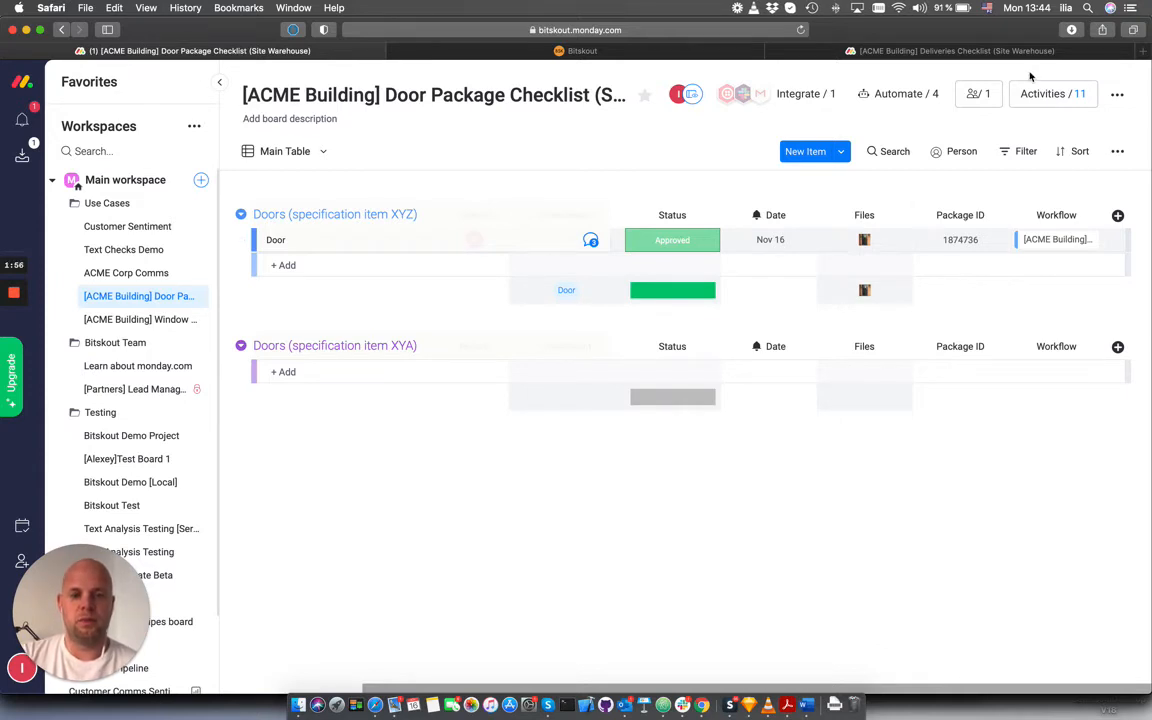
{"action": "mouse_move", "coordinate": [17, 355]}
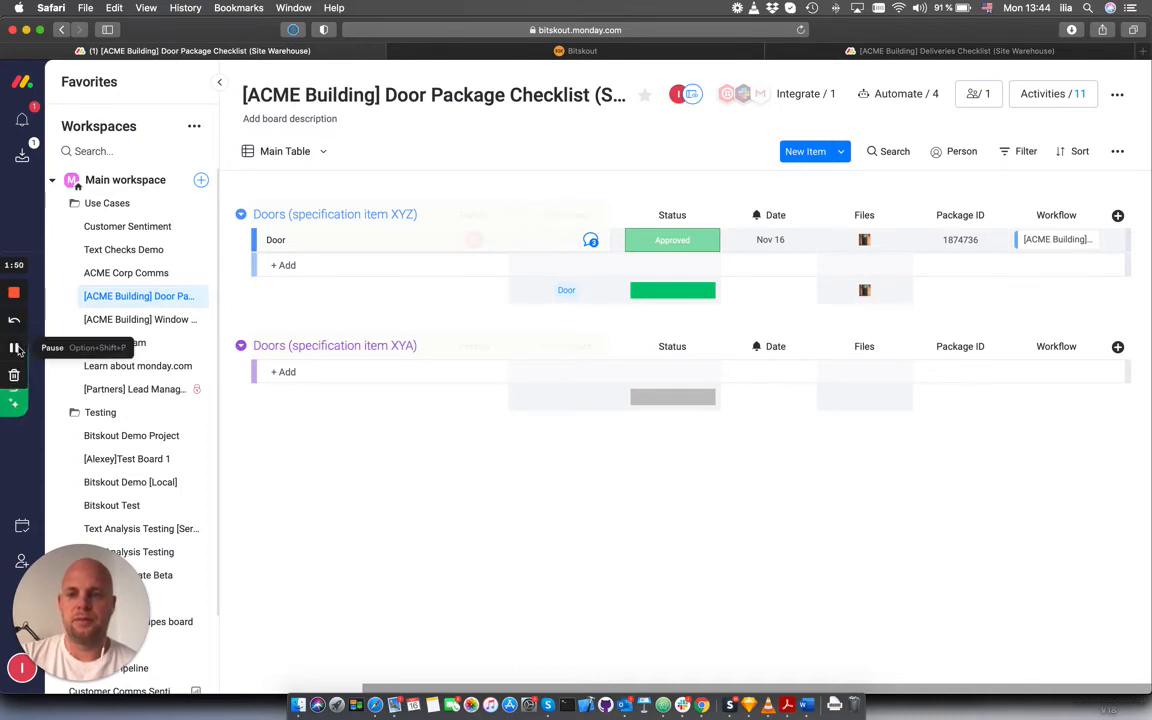
{"action": "left_click", "coordinate": [17, 348]}
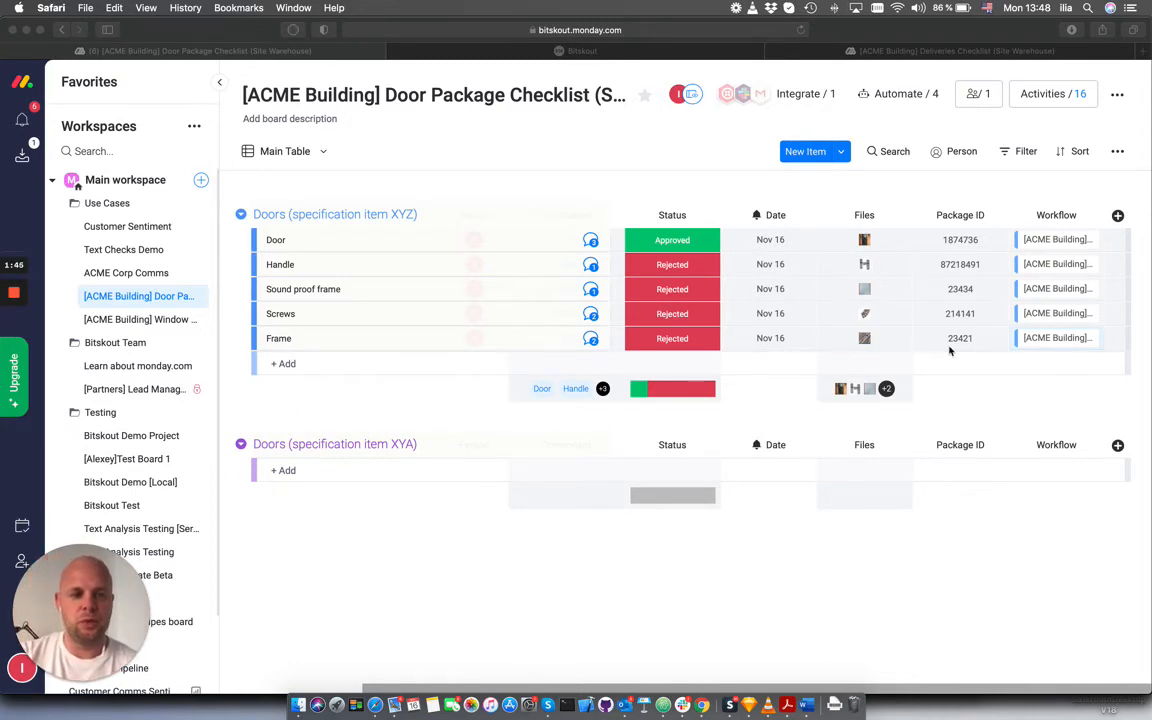
Remove the attached picture from the Frame item's files
{"action": "left_click", "coordinate": [887, 338]}
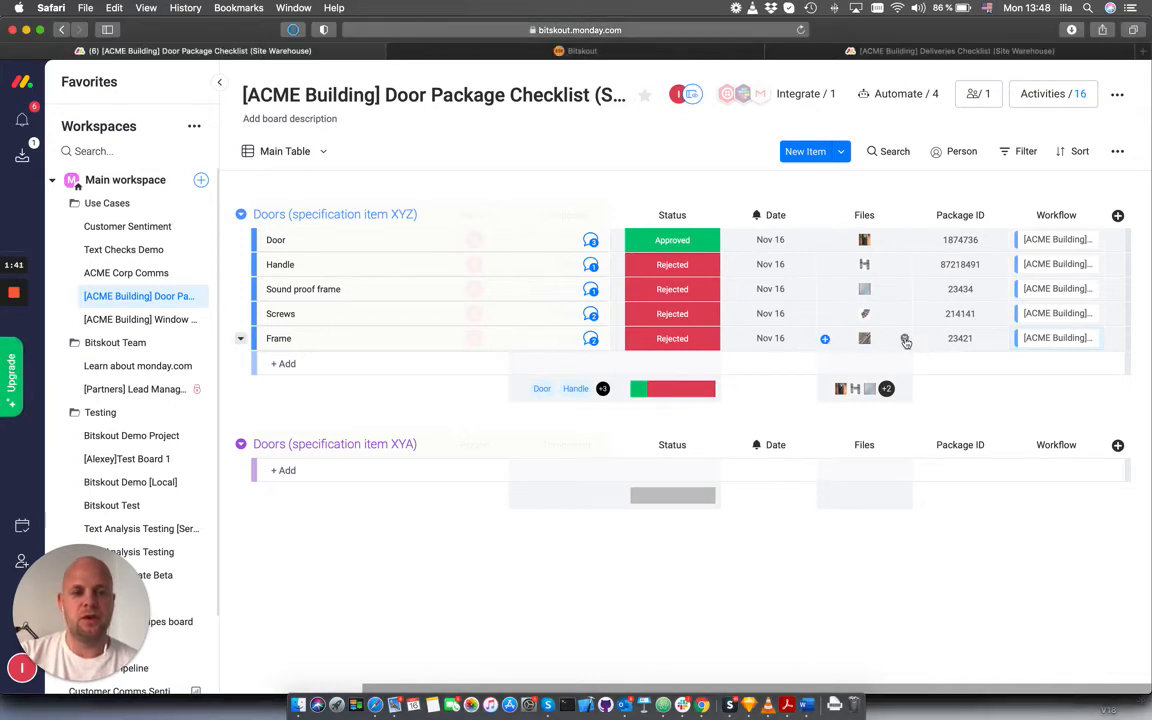
{"action": "left_click", "coordinate": [904, 340]}
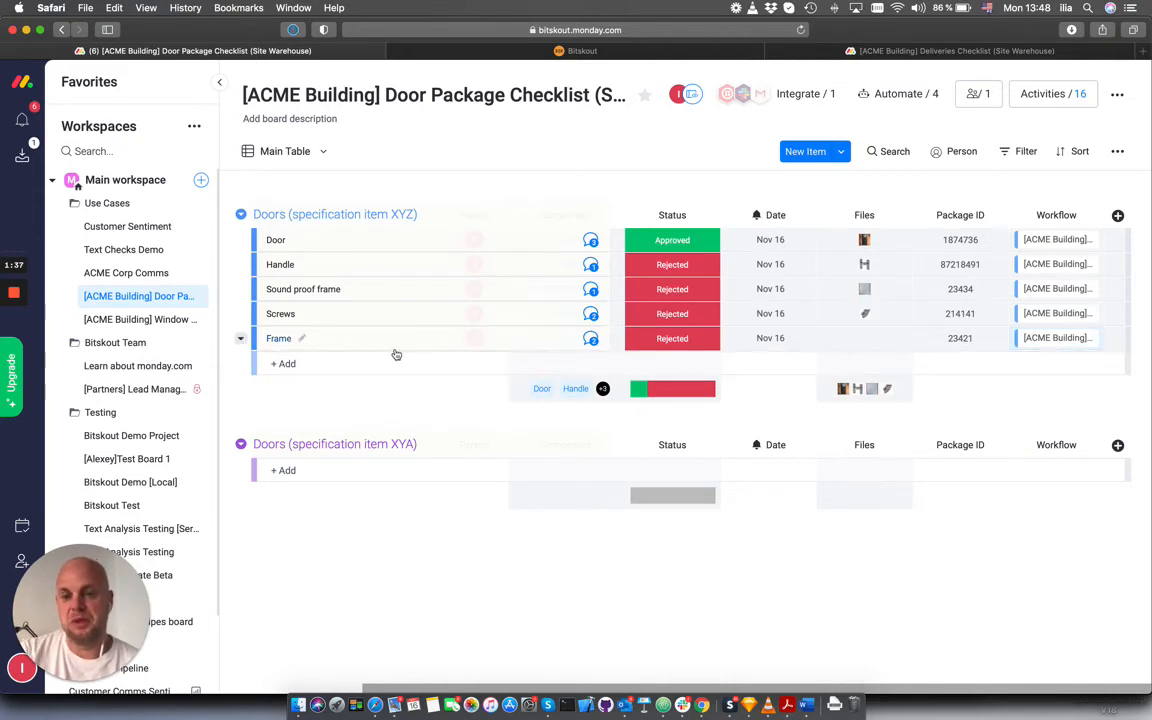
Set the status of the Handle, Sound proof frame, Screws and Frame items to Validate
{"action": "left_click", "coordinate": [669, 268]}
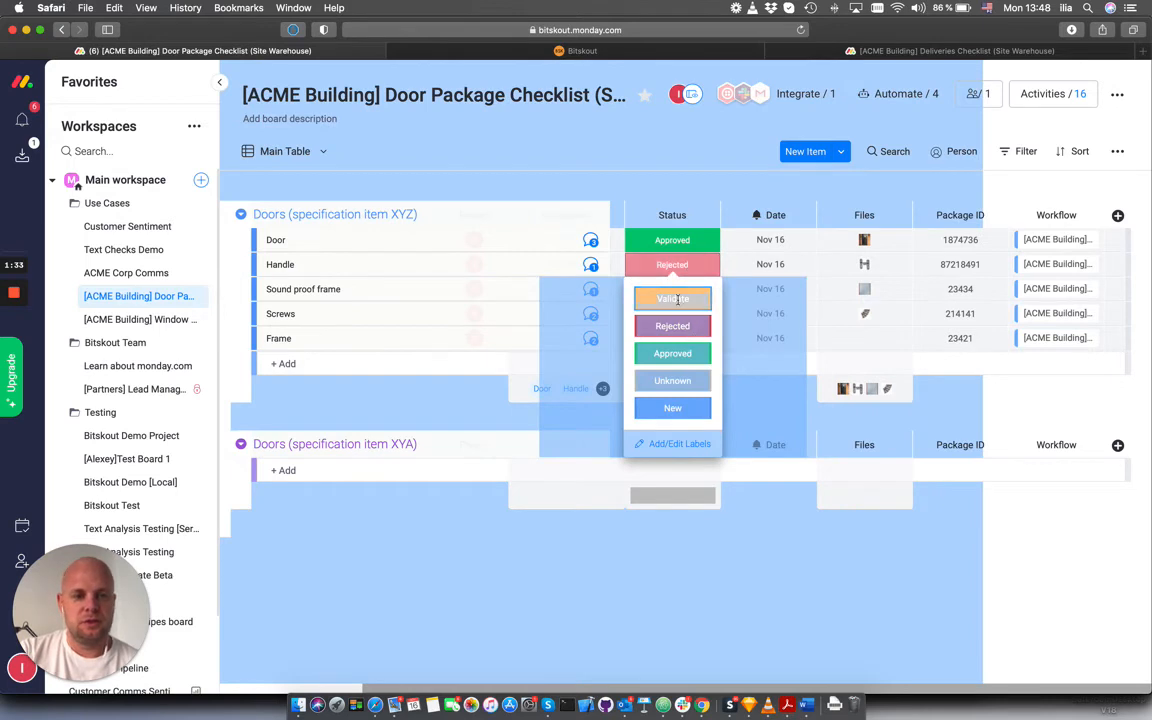
{"action": "left_click", "coordinate": [677, 299]}
{"action": "left_click", "coordinate": [680, 290]}
{"action": "left_click", "coordinate": [684, 320]}
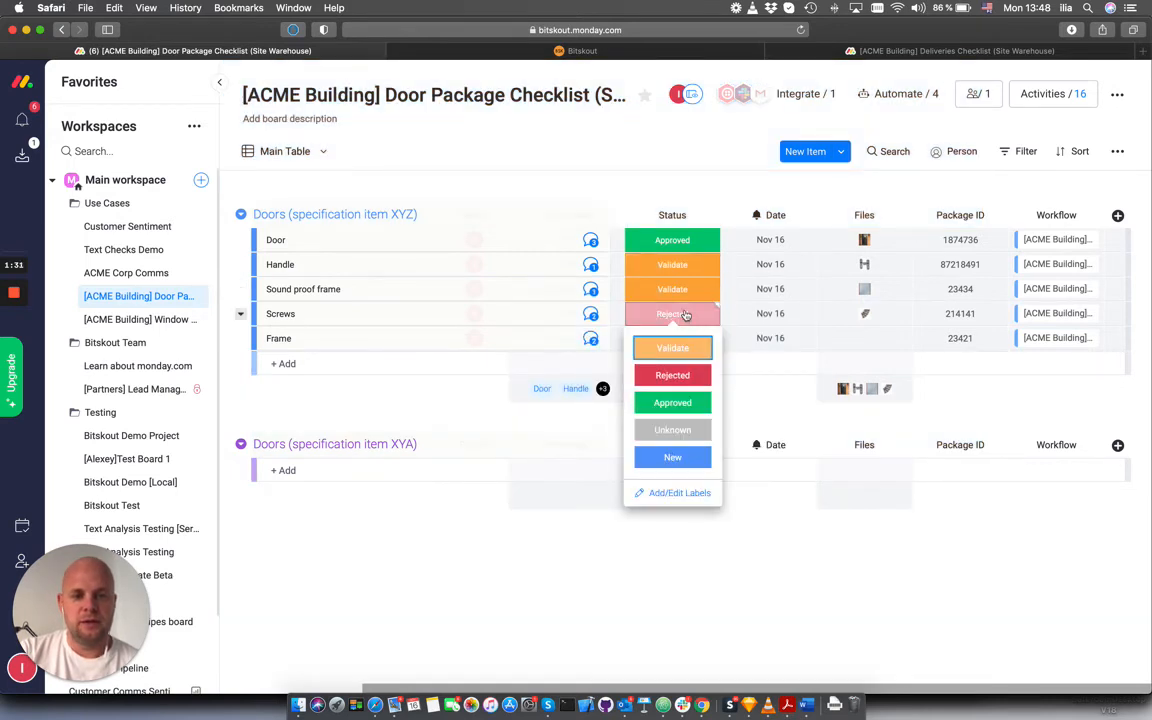
{"action": "left_click", "coordinate": [672, 347]}
{"action": "left_click", "coordinate": [675, 339]}
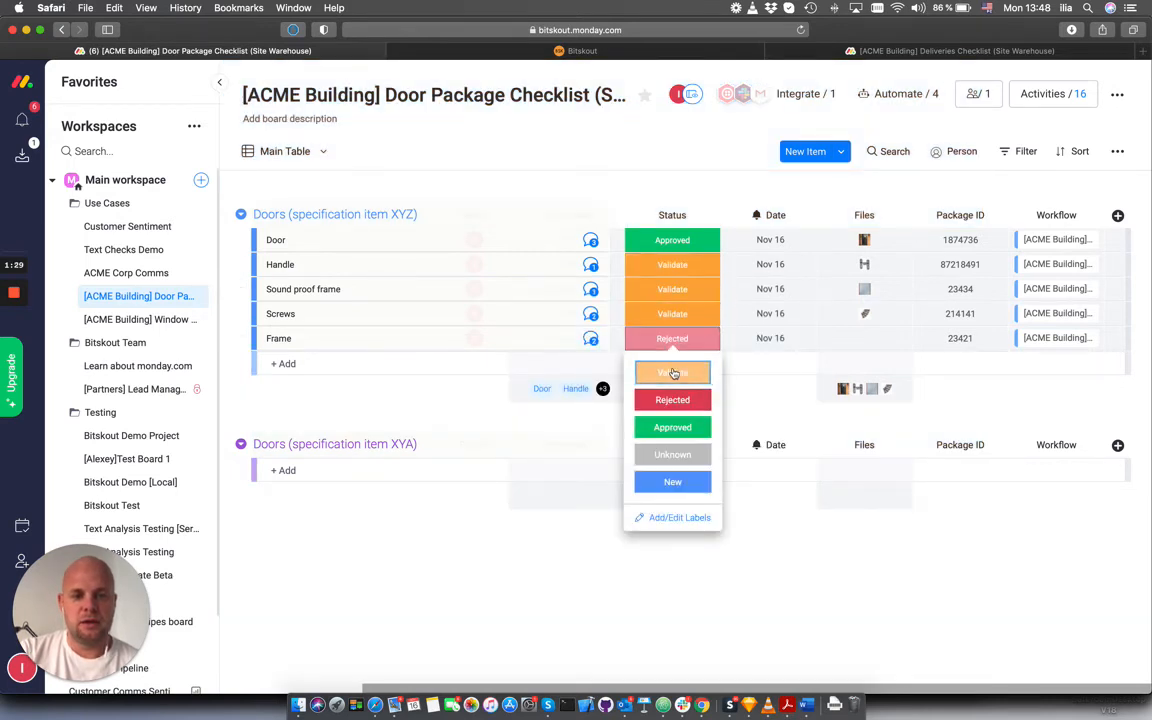
{"action": "left_click", "coordinate": [672, 372]}
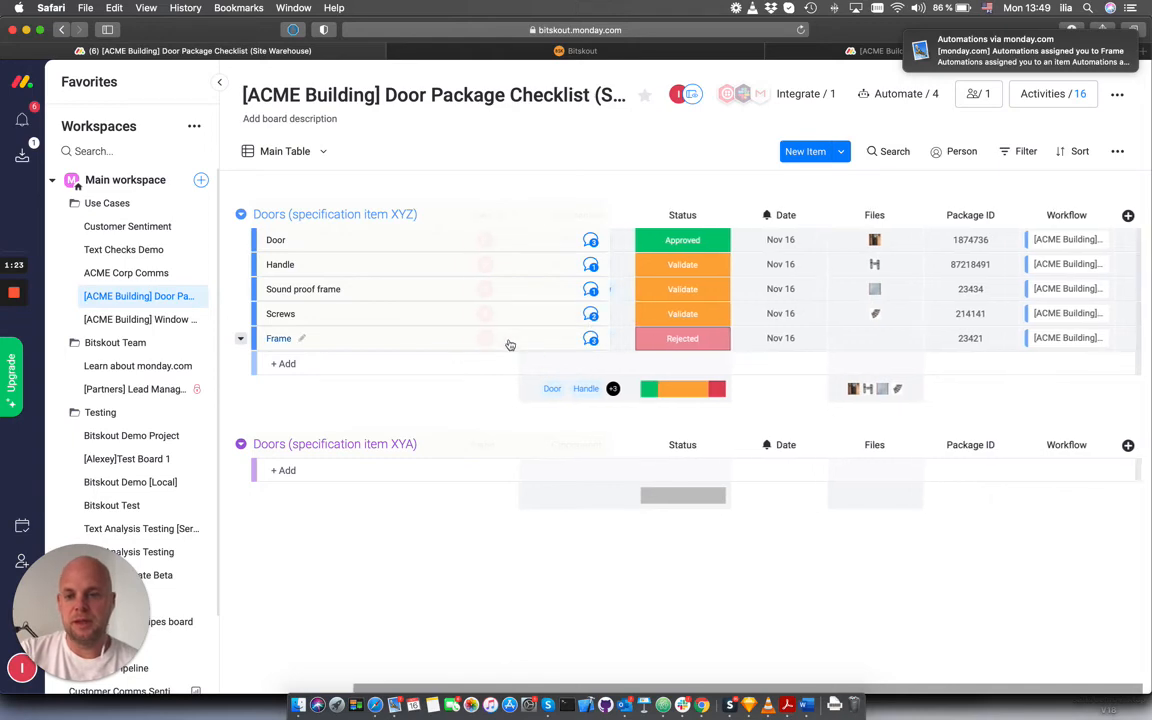
Review the Bitskout verification updates on the Frame item, highlight the newest one's text, and close the updates
{"action": "left_click", "coordinate": [591, 340]}
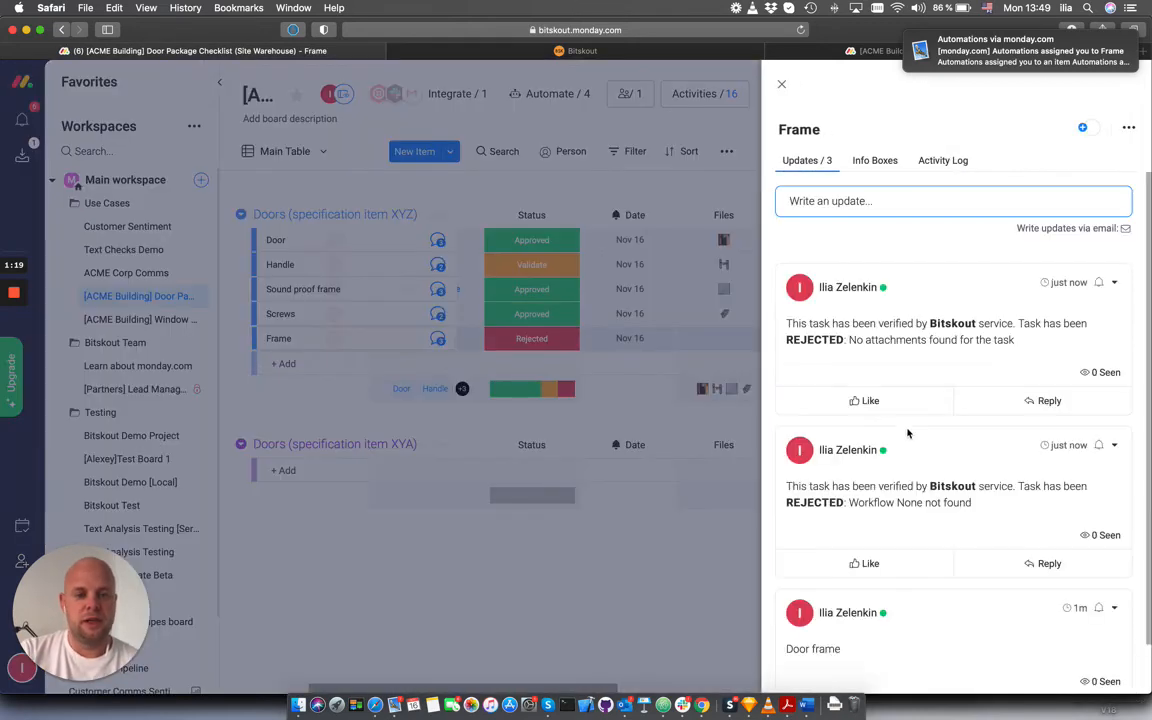
{"action": "scroll", "coordinate": [905, 430], "scroll_direction": "down", "scroll_amount": 1}
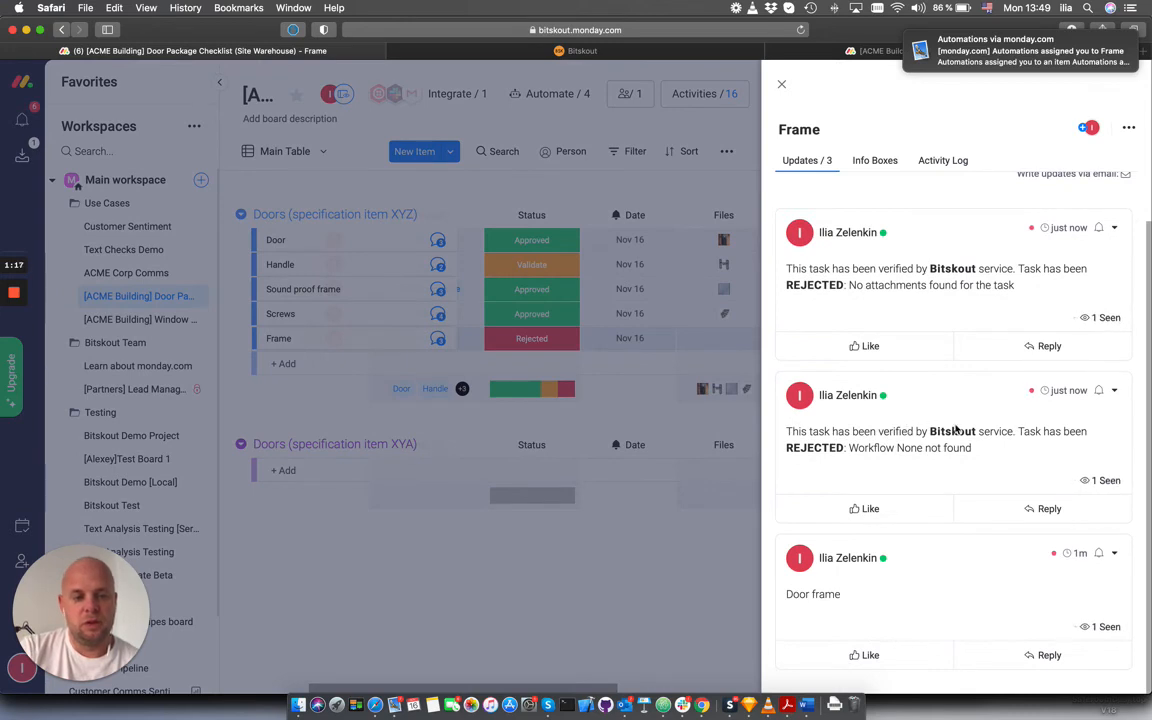
{"action": "scroll", "coordinate": [965, 437], "scroll_direction": "up", "scroll_amount": 1}
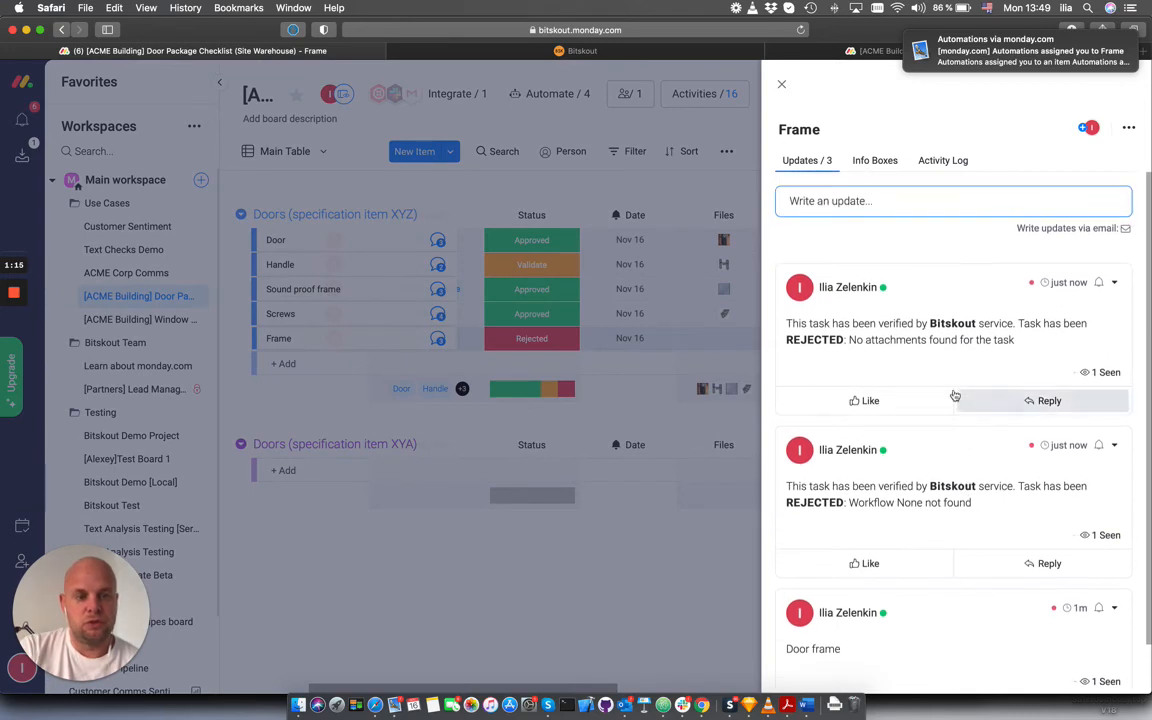
{"action": "left_click_drag", "start_coordinate": [1017, 343], "coordinate": [801, 326]}
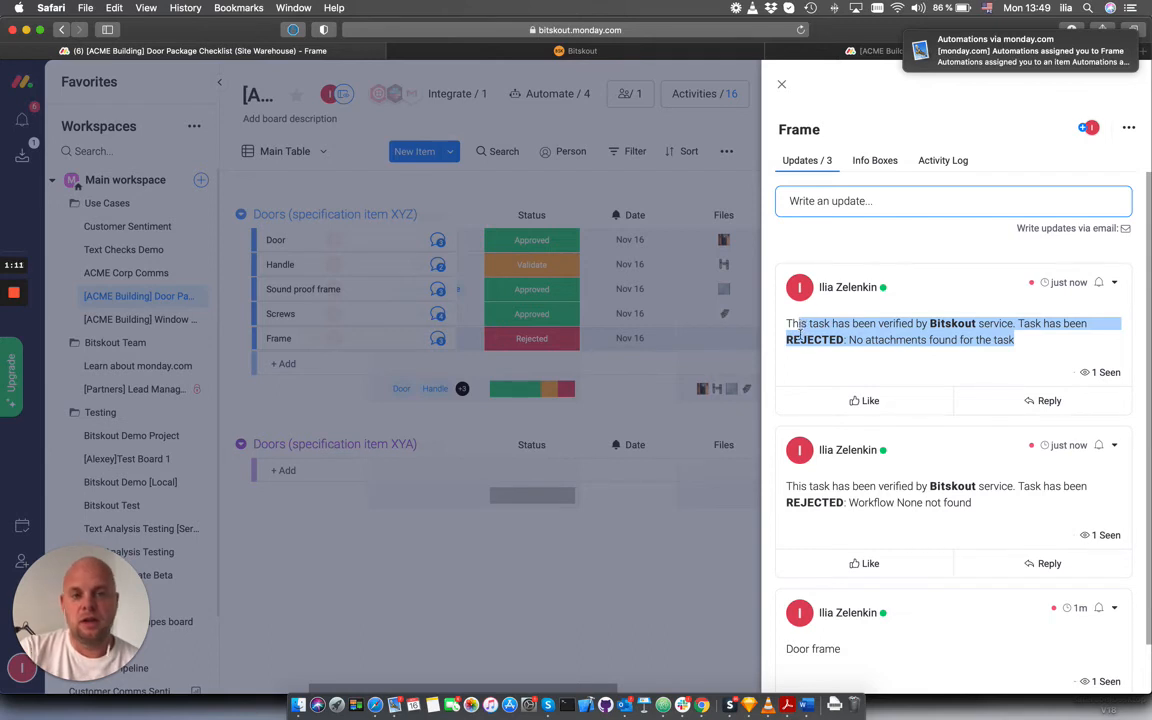
{"action": "left_click", "coordinate": [784, 85]}
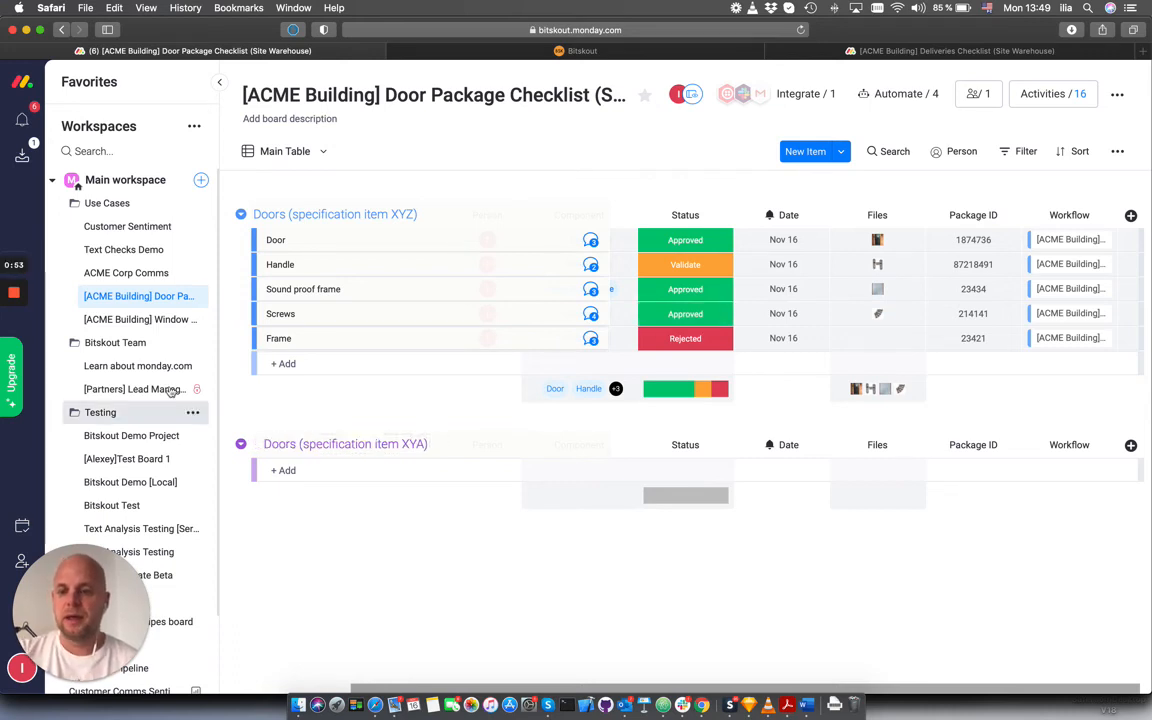
View the [ACME Building] Window Package Checklist board and open the [ACME Building] Deliveries dashboard
{"action": "left_click", "coordinate": [145, 320]}
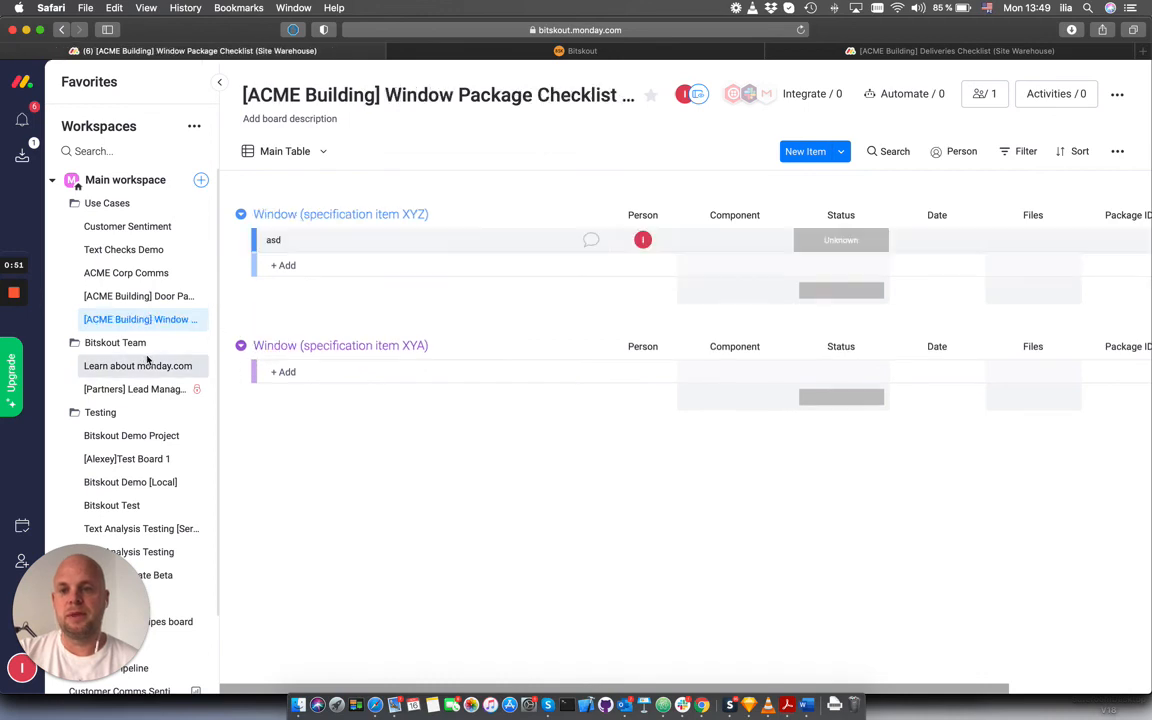
{"action": "scroll", "coordinate": [147, 362], "scroll_direction": "down", "scroll_amount": 5}
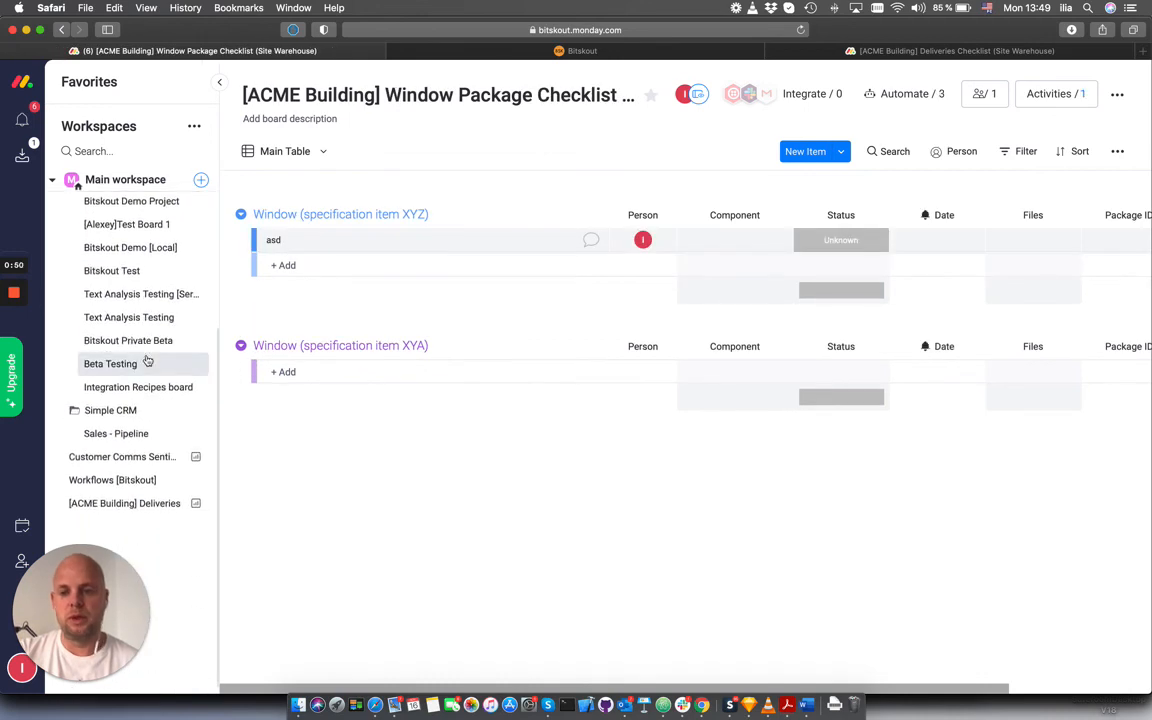
{"action": "left_click", "coordinate": [140, 503]}
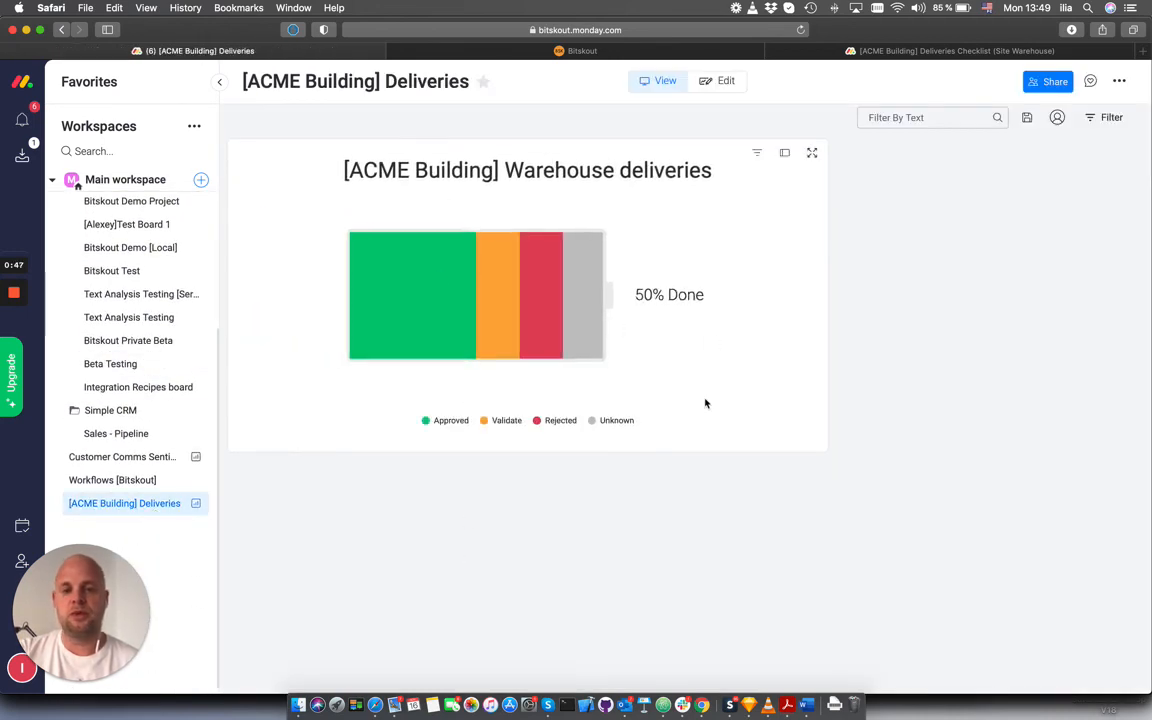